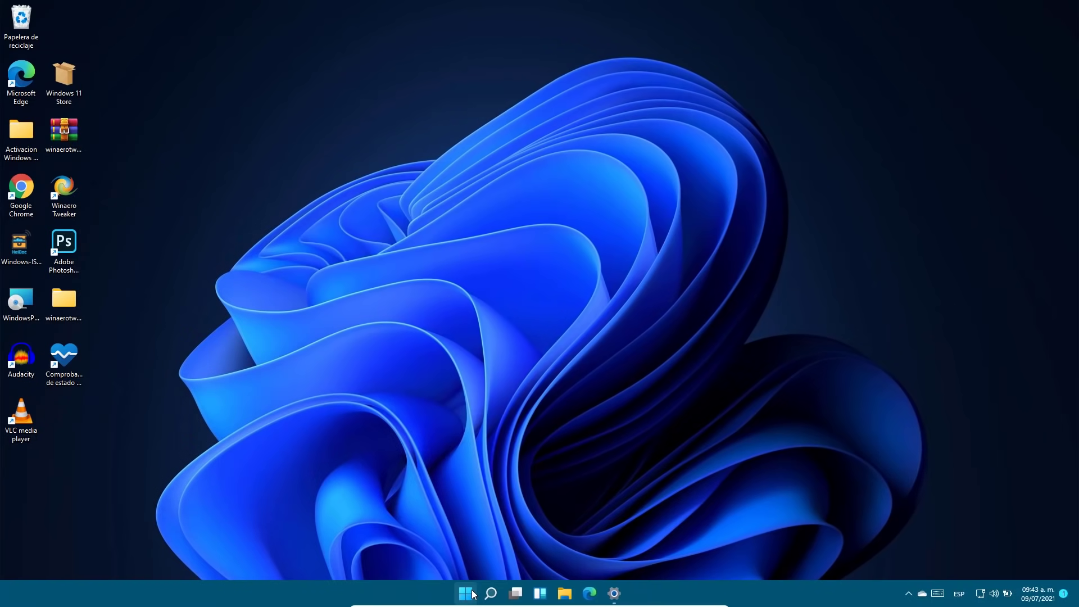
- Show the search view from the Start menu's search box and close it
{"action": "left_click", "coordinate": [473, 594]}
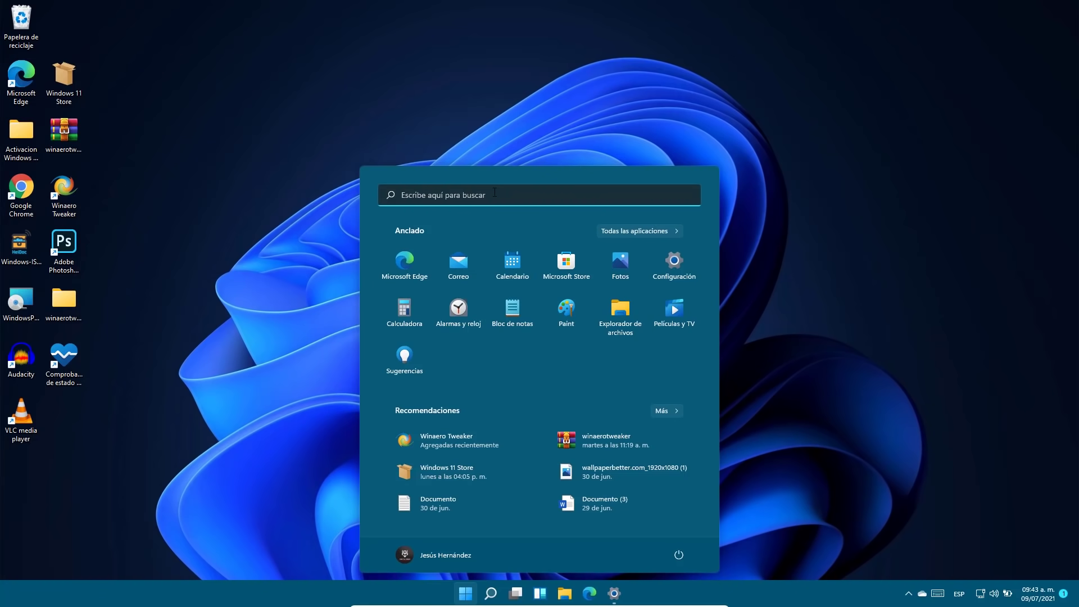
{"action": "left_click", "coordinate": [495, 194]}
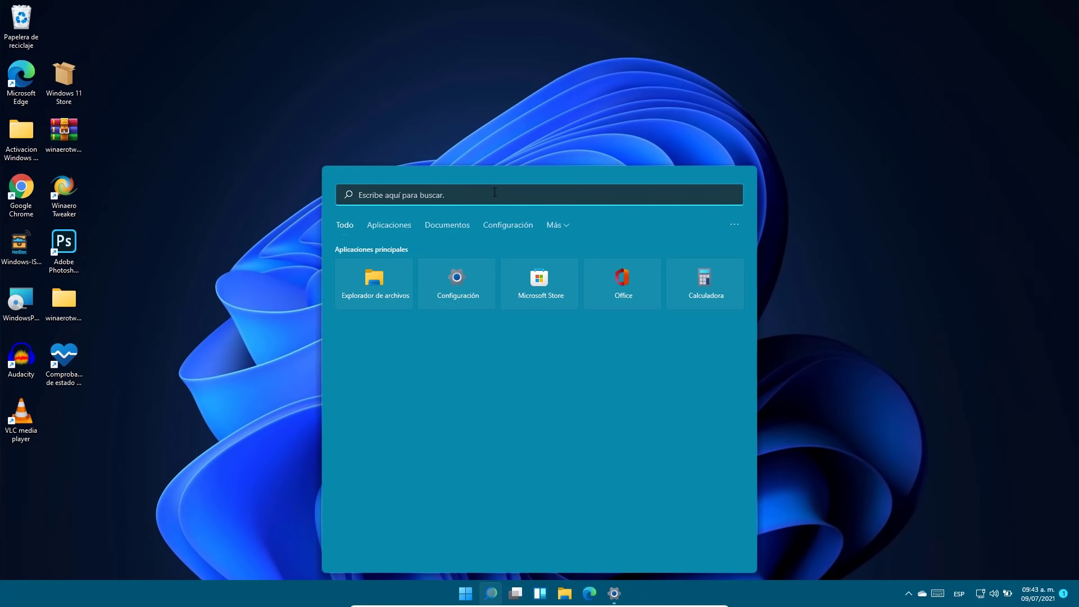
{"action": "key", "text": "Escape"}
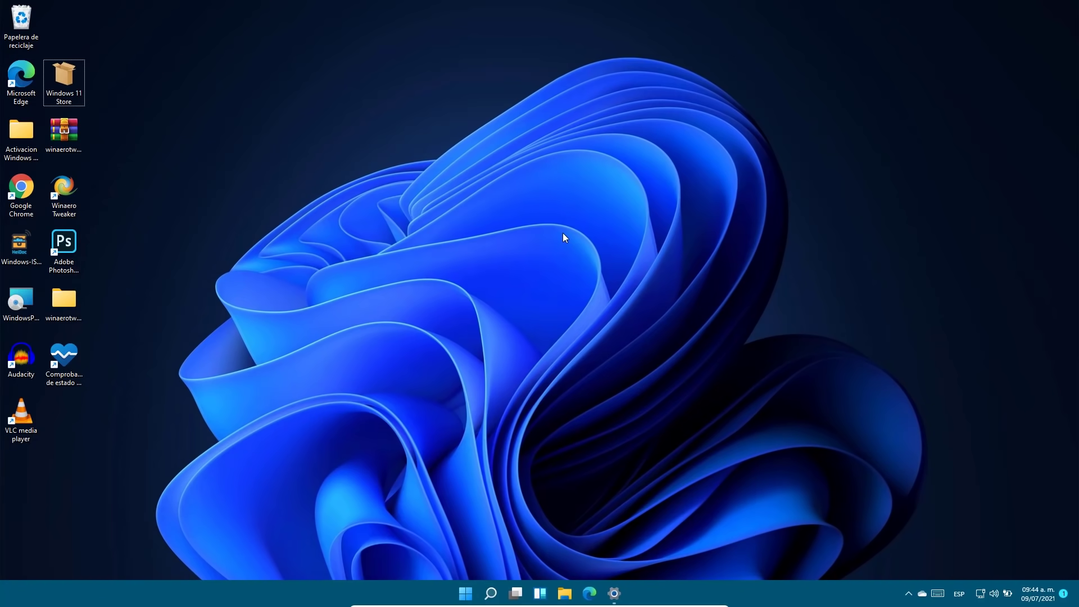
- In Settings, view the Barra de tareas page under Personalización and the Potencia & de batería page under Sistema
{"action": "left_click", "coordinate": [472, 592]}
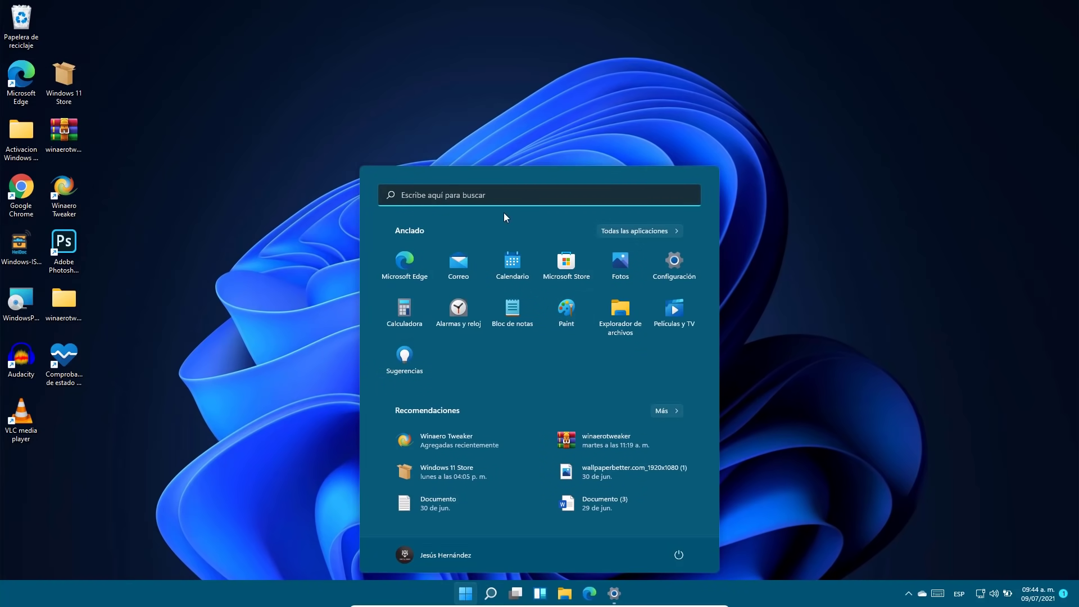
{"action": "left_click", "coordinate": [674, 259]}
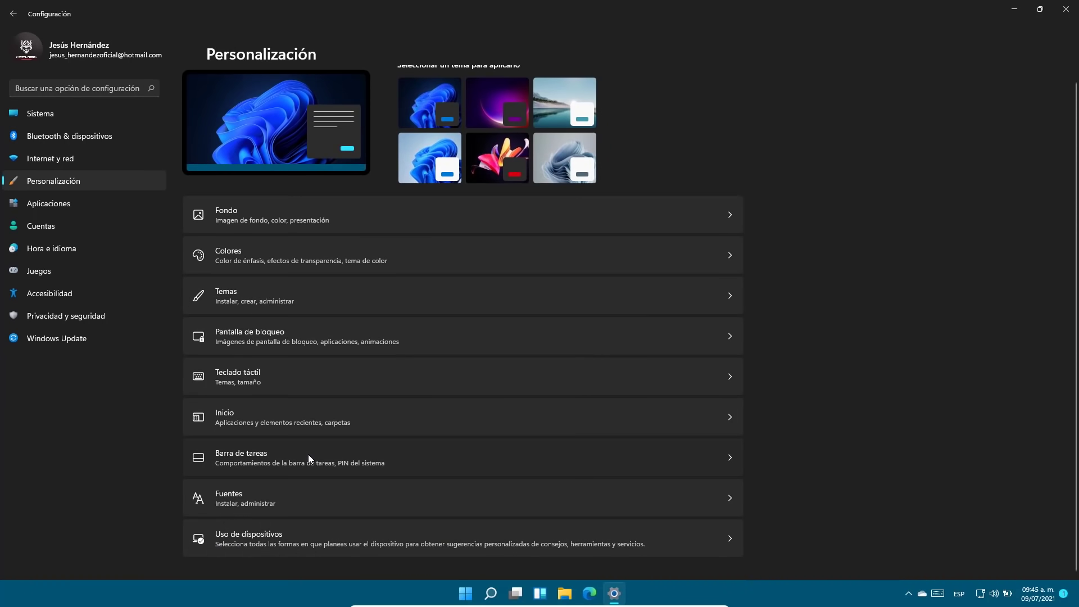
{"action": "left_click", "coordinate": [308, 454]}
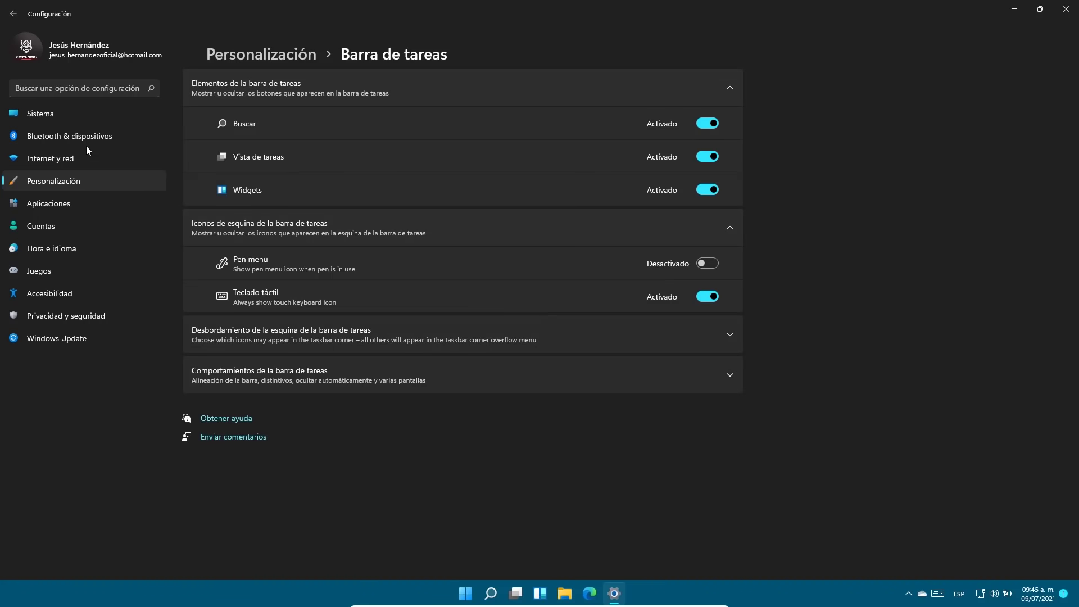
{"action": "left_click", "coordinate": [49, 112]}
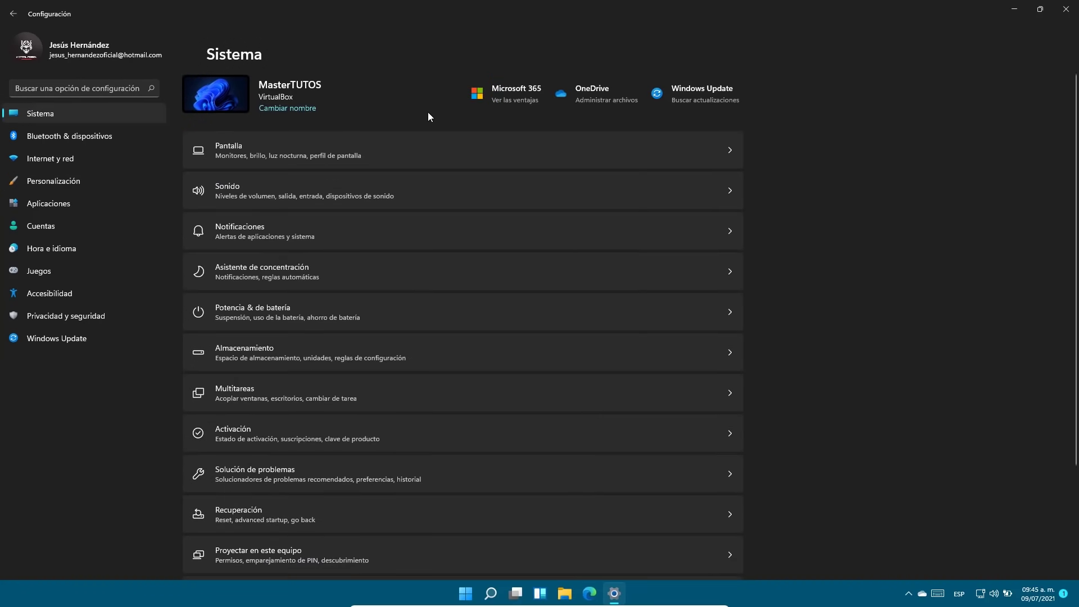
{"action": "left_click", "coordinate": [354, 311]}
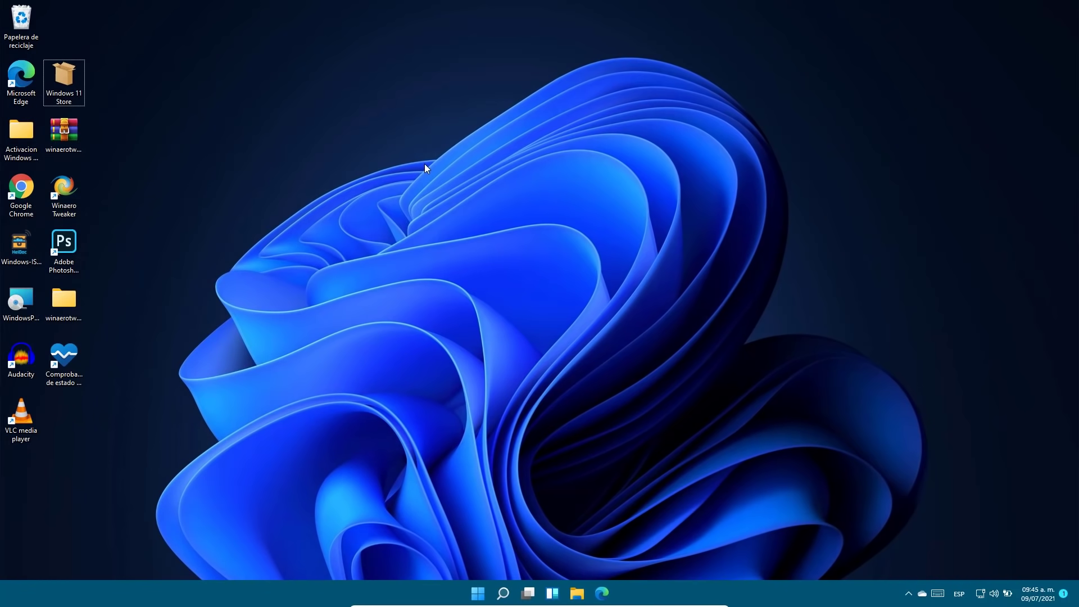
- Refresh the desktop twice with the Actualizar command
{"action": "right_click", "coordinate": [425, 167]}
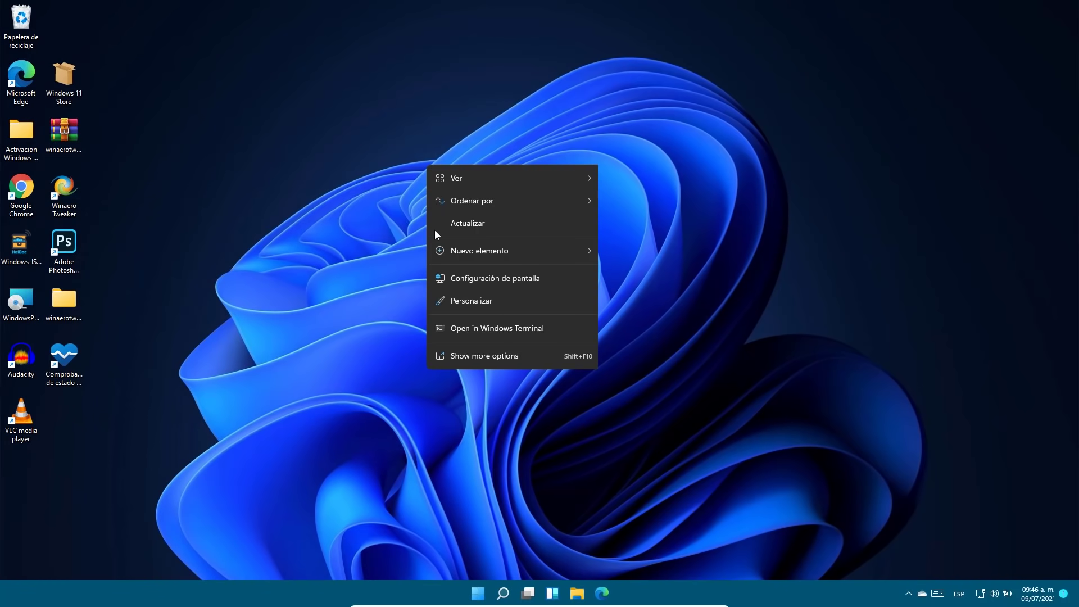
{"action": "left_click", "coordinate": [482, 224]}
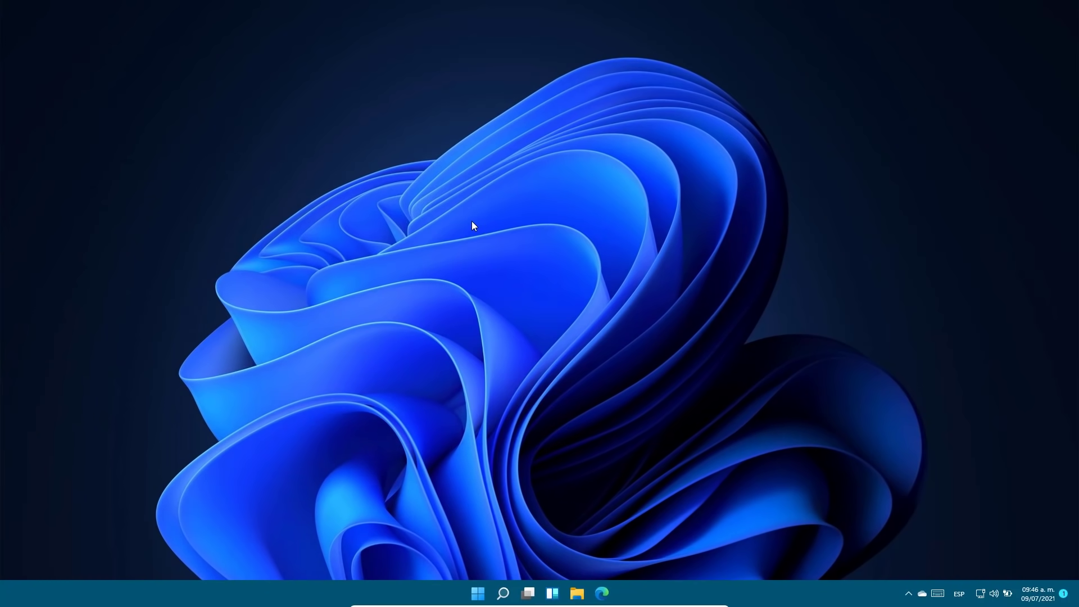
{"action": "right_click", "coordinate": [477, 222]}
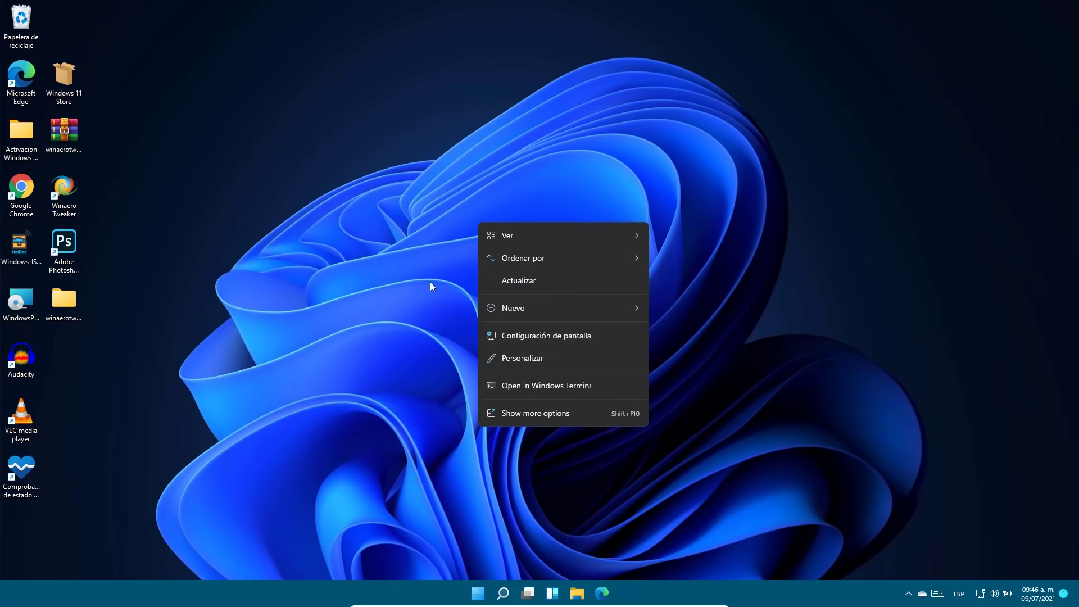
{"action": "left_click", "coordinate": [534, 278]}
{"action": "right_click", "coordinate": [534, 278]}
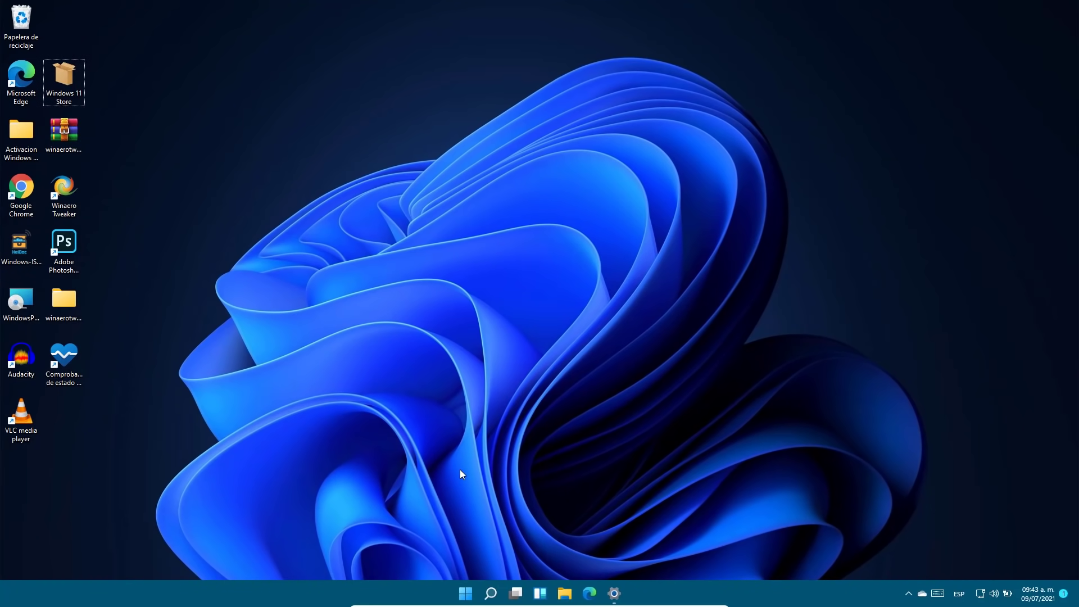
- Run winver and examine the Windows version and build in the About Windows dialog, moving it clear of the desktop icons
{"action": "key", "text": "super+r"}
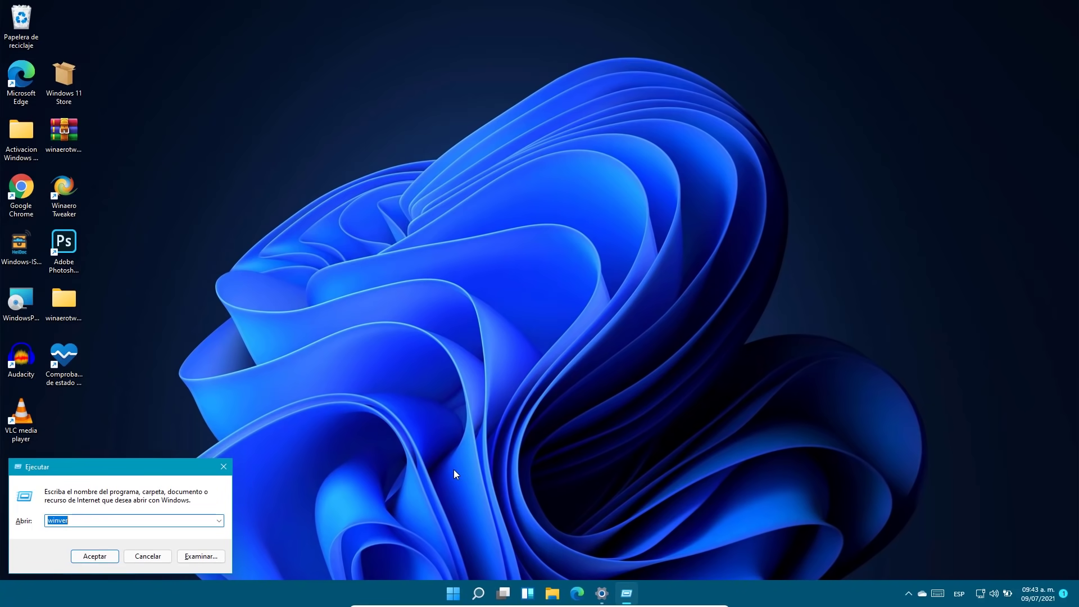
{"action": "key", "text": "Return"}
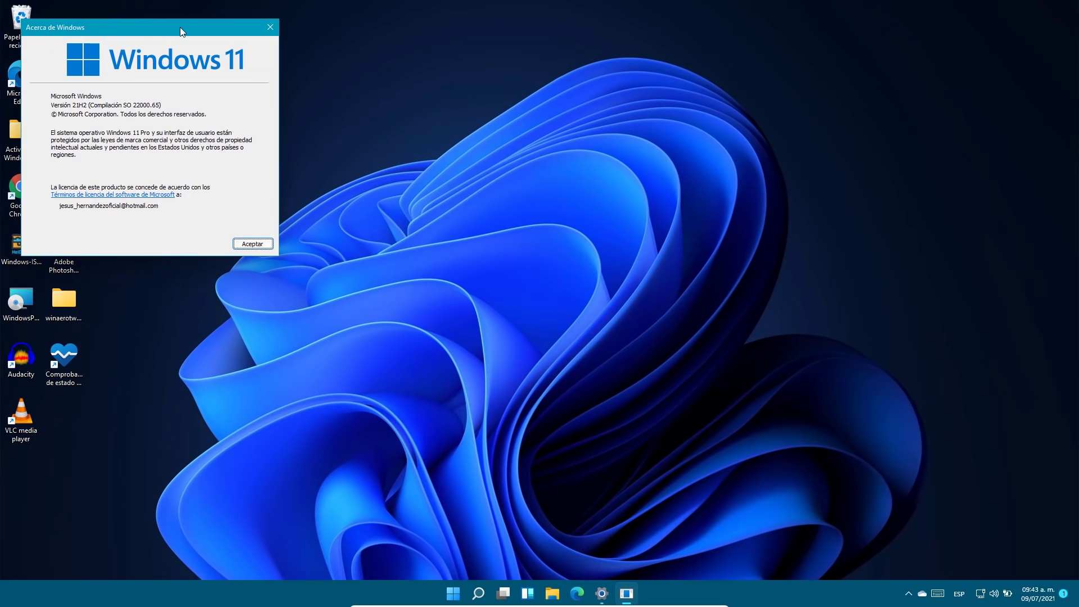
{"action": "left_click_drag", "start_coordinate": [180, 27], "coordinate": [286, 183]}
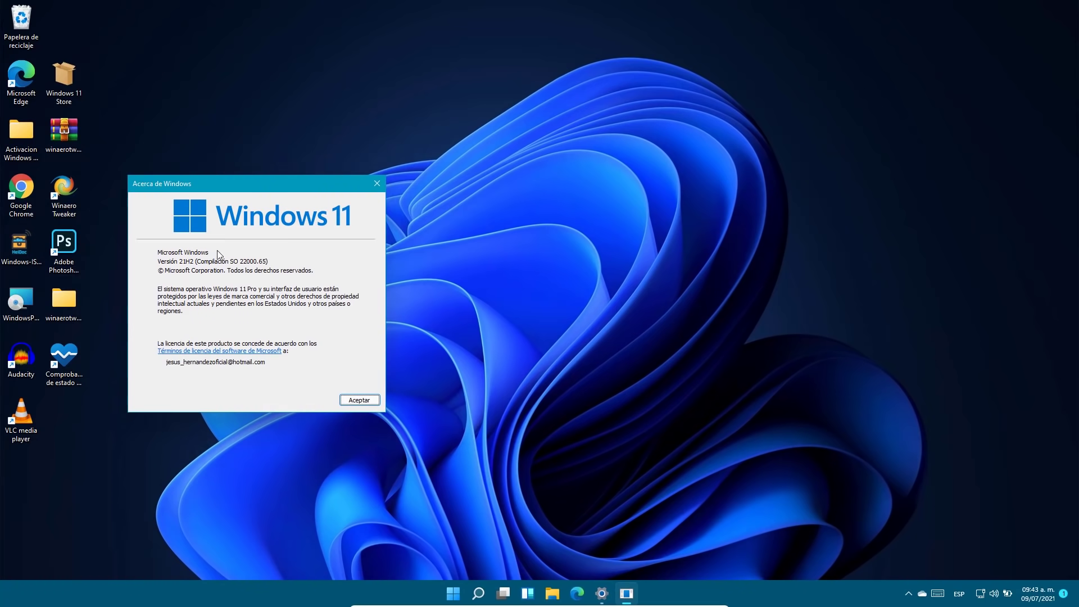
{"action": "left_click_drag", "start_coordinate": [287, 183], "coordinate": [282, 150]}
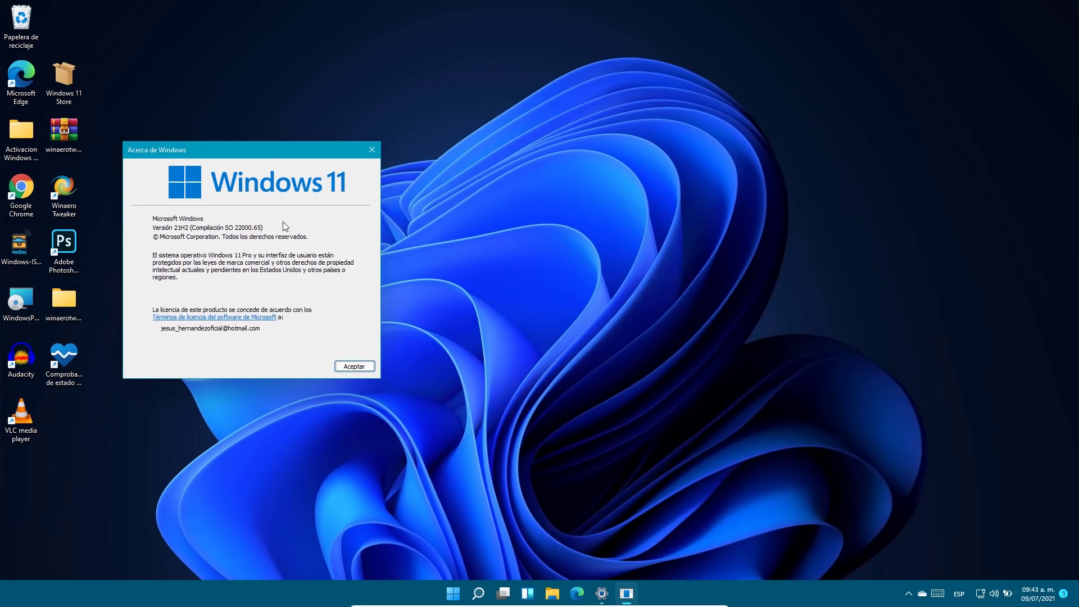
{"action": "left_click_drag", "start_coordinate": [225, 154], "coordinate": [206, 137]}
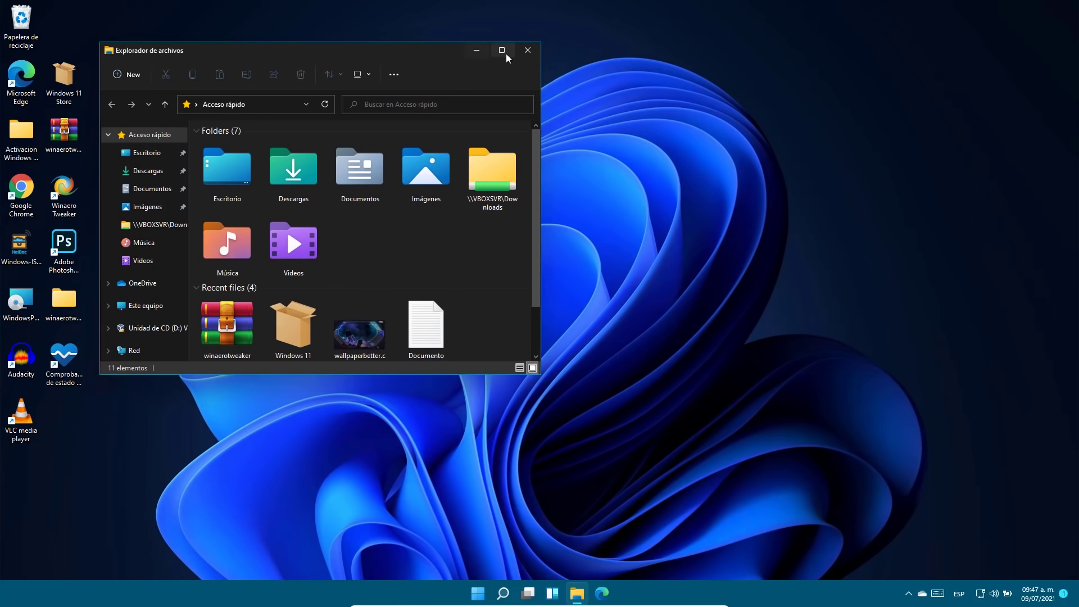
- Show the snap layout choices for the File Explorer window
{"action": "mouse_move", "coordinate": [505, 52]}
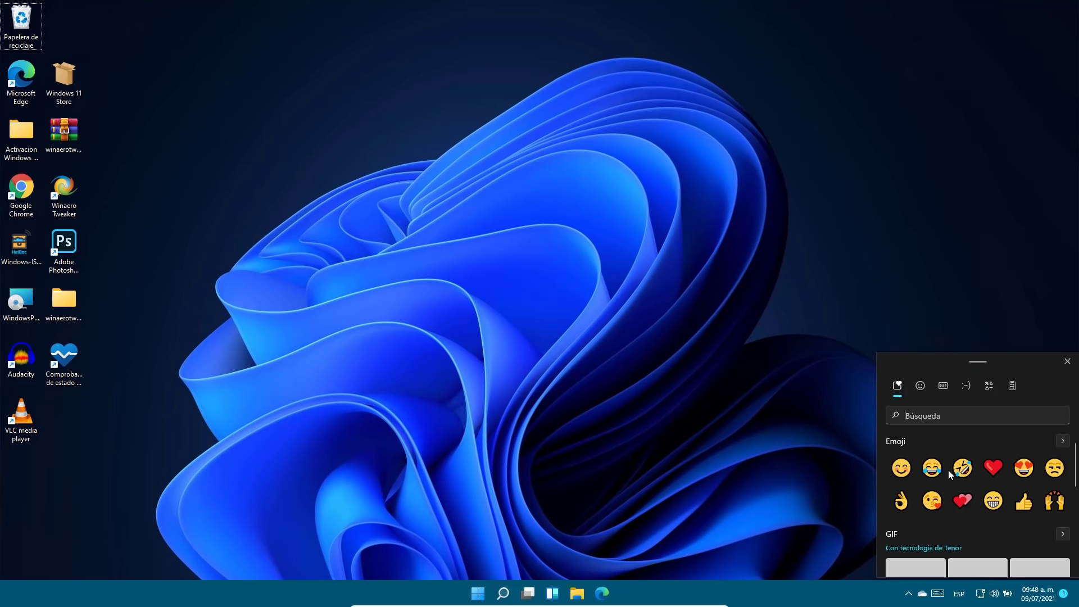
- Look through the emoji, GIF, kaomoji and symbol sections of the emoji panel
{"action": "scroll", "coordinate": [969, 487], "scroll_direction": "down", "scroll_amount": 2}
{"action": "scroll", "coordinate": [988, 501], "scroll_direction": "down", "scroll_amount": 3}
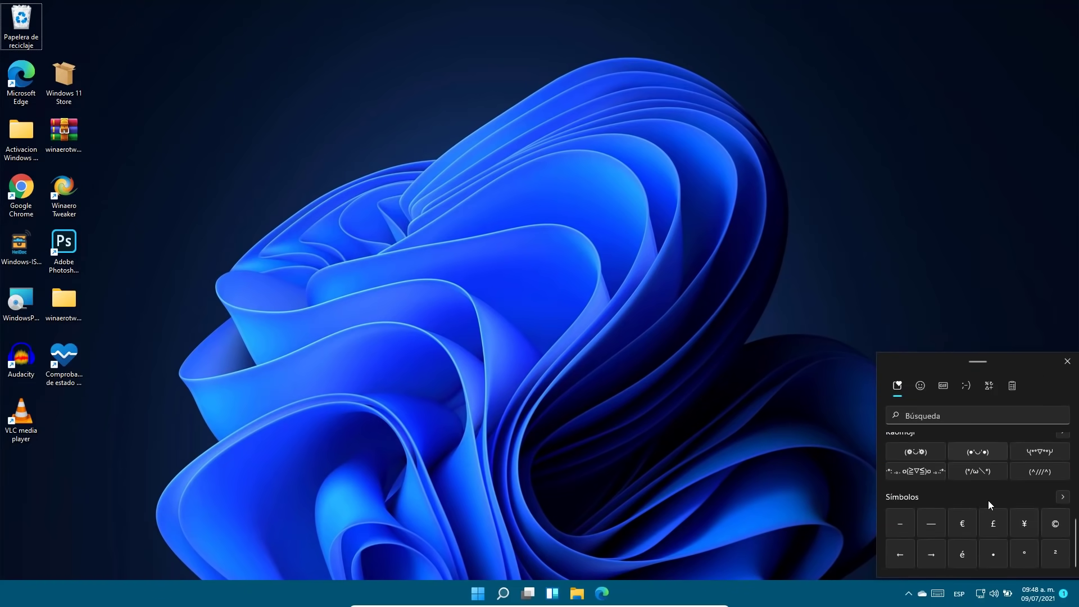
{"action": "scroll", "coordinate": [979, 500], "scroll_direction": "up", "scroll_amount": 3}
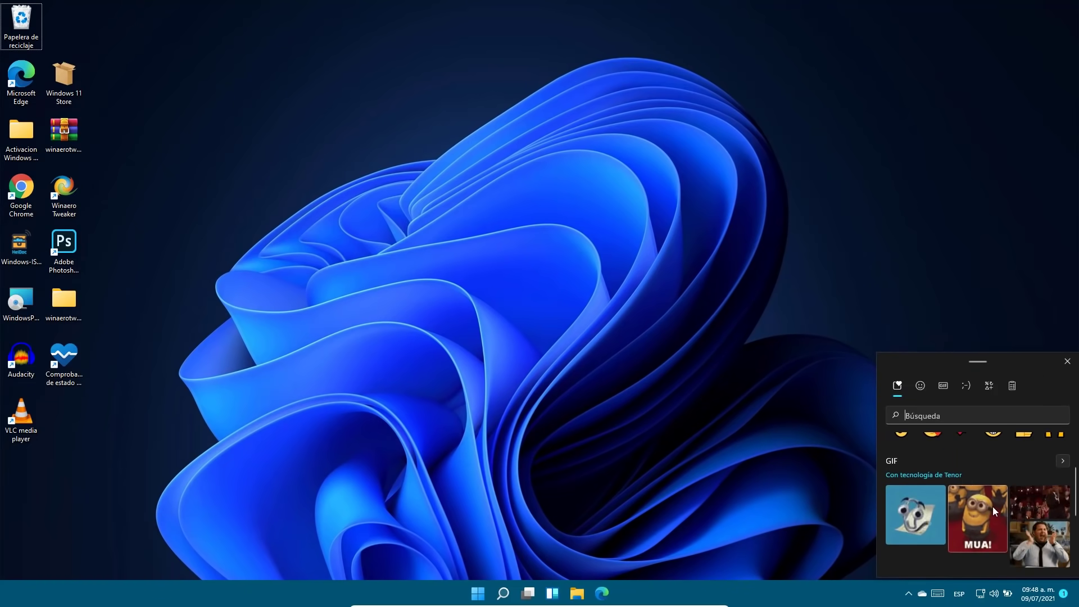
{"action": "scroll", "coordinate": [956, 500], "scroll_direction": "down", "scroll_amount": 1}
{"action": "left_click", "coordinate": [949, 492]}
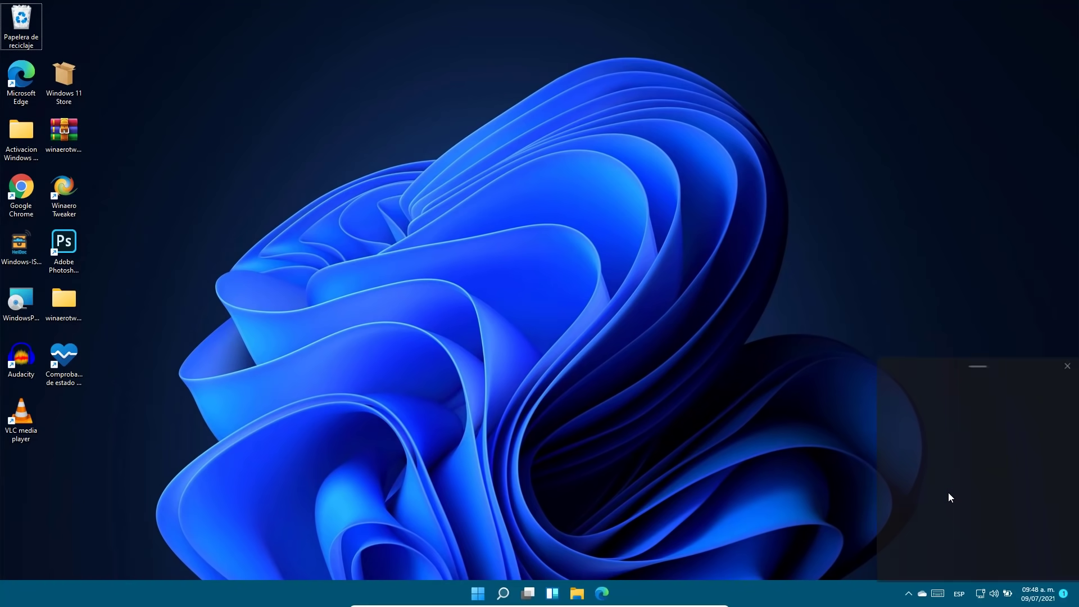
- Reopen the emoji panel and browse its trending GIFs and the ups, denada and flojera GIF categories
{"action": "key", "text": "super+period"}
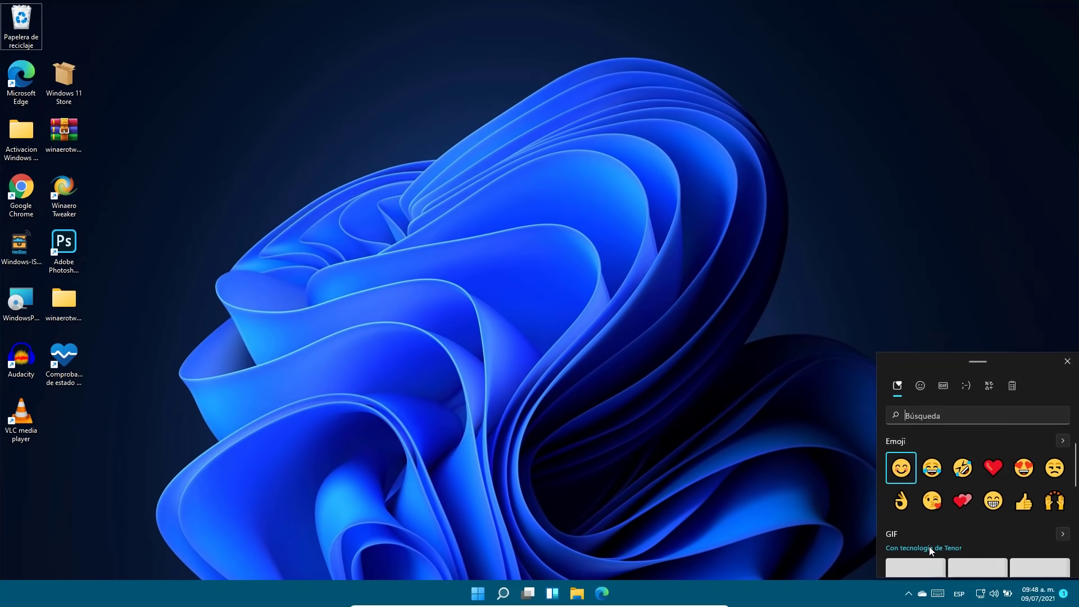
{"action": "left_click", "coordinate": [926, 391]}
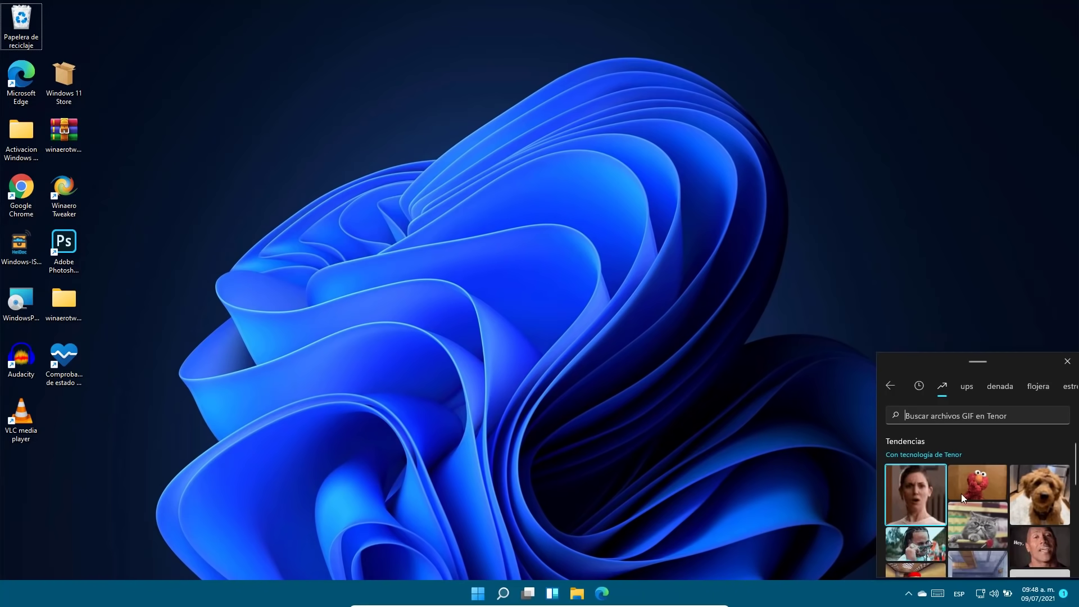
{"action": "scroll", "coordinate": [971, 493], "scroll_direction": "down", "scroll_amount": 2}
{"action": "scroll", "coordinate": [972, 492], "scroll_direction": "down", "scroll_amount": 3}
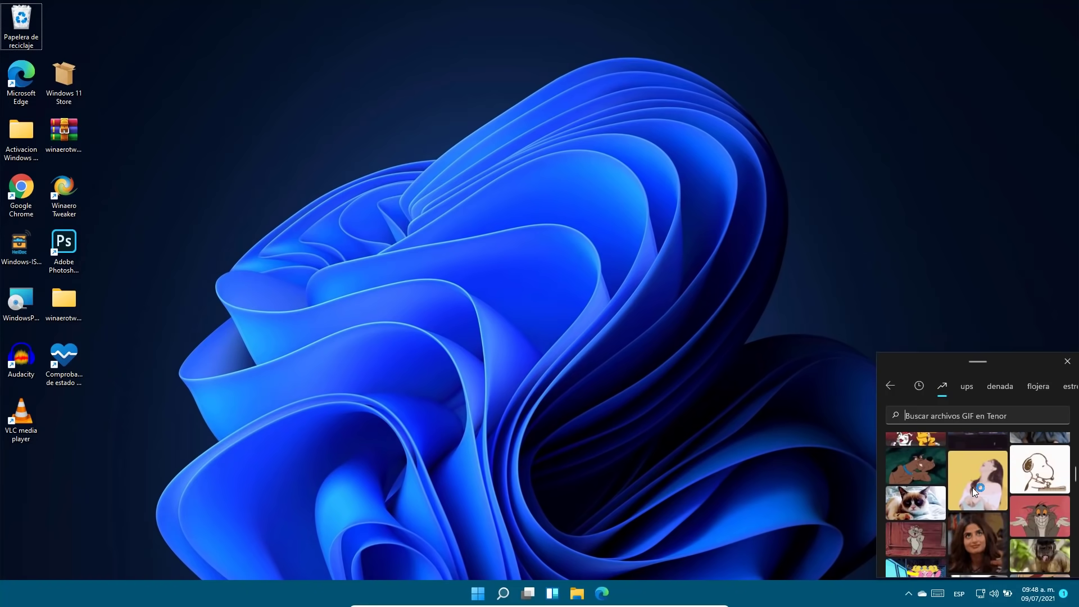
{"action": "left_click", "coordinate": [968, 388]}
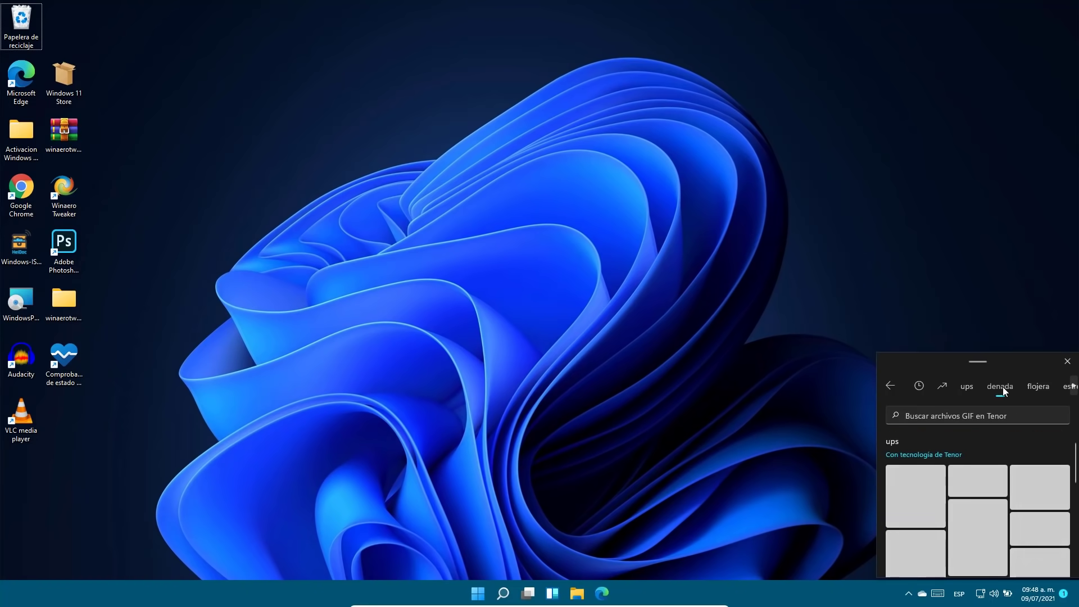
{"action": "left_click", "coordinate": [1001, 387]}
{"action": "left_click", "coordinate": [1039, 386]}
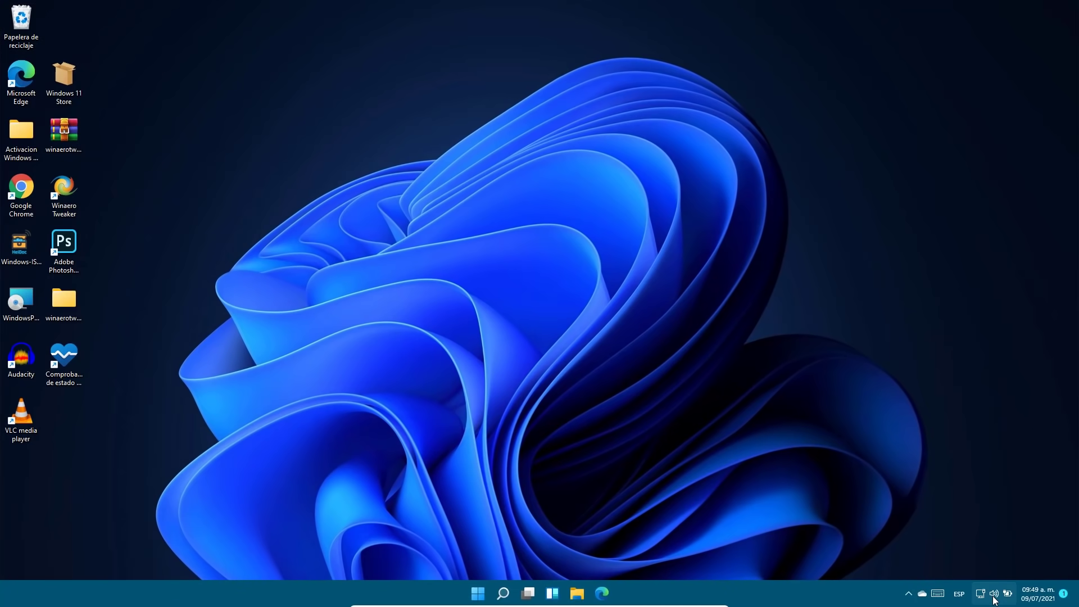
- Open the sound troubleshooter for the system volume
{"action": "right_click", "coordinate": [993, 596]}
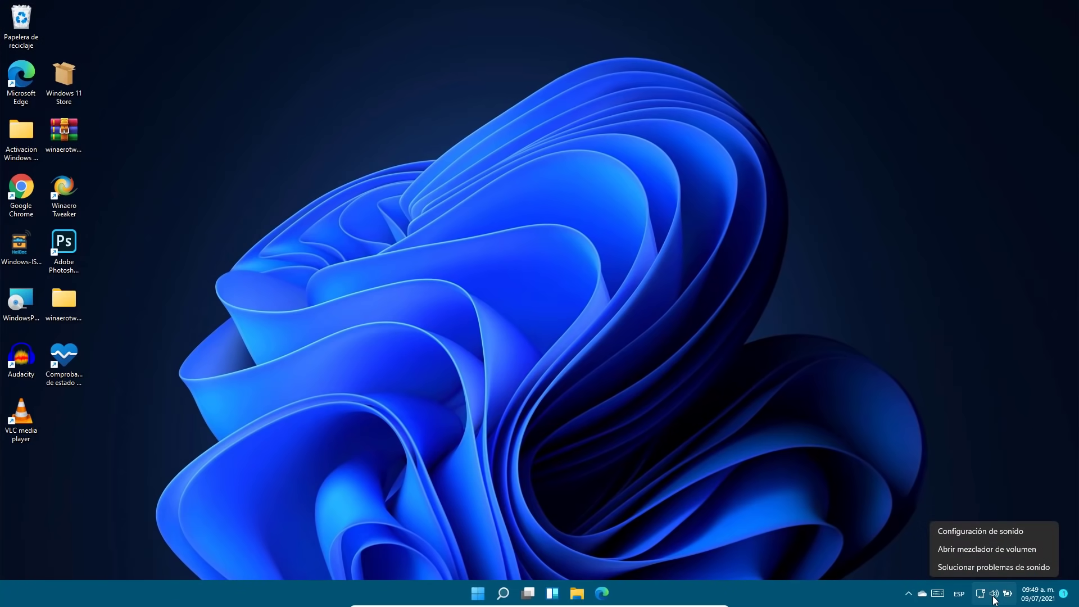
{"action": "left_click", "coordinate": [999, 565]}
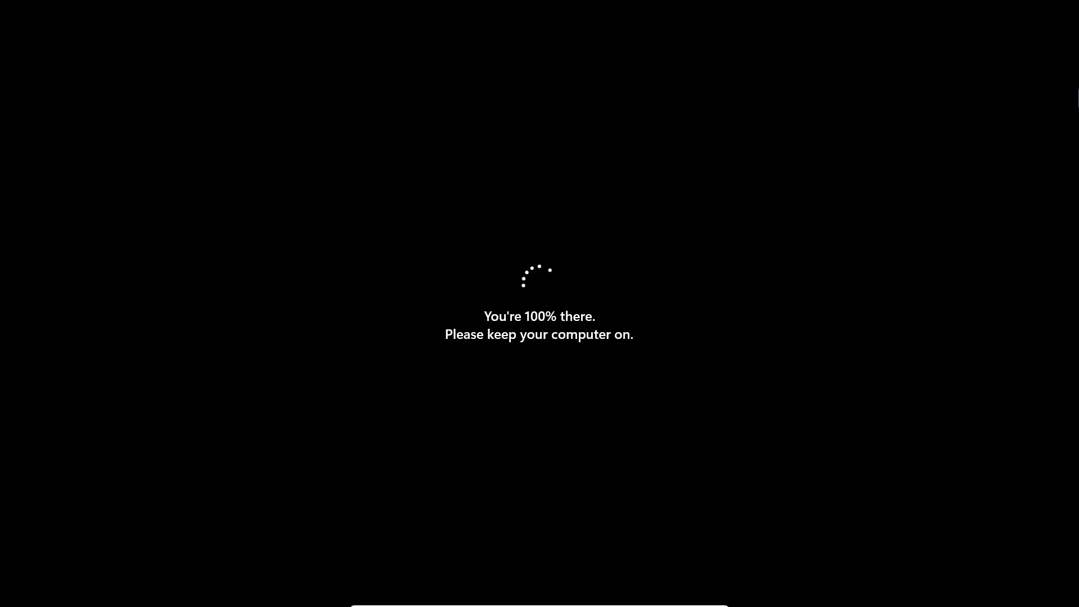
- Dismiss the lock screen after the update and enter the account's sign-in PIN or password
{"action": "key", "text": "Num_Lock"}
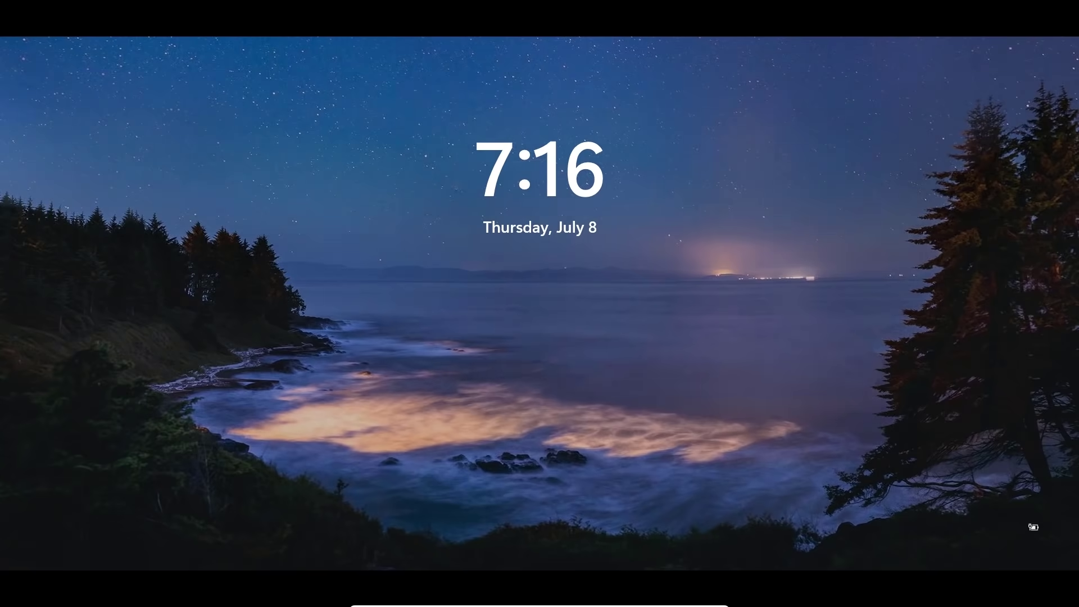
{"action": "key", "text": "space"}
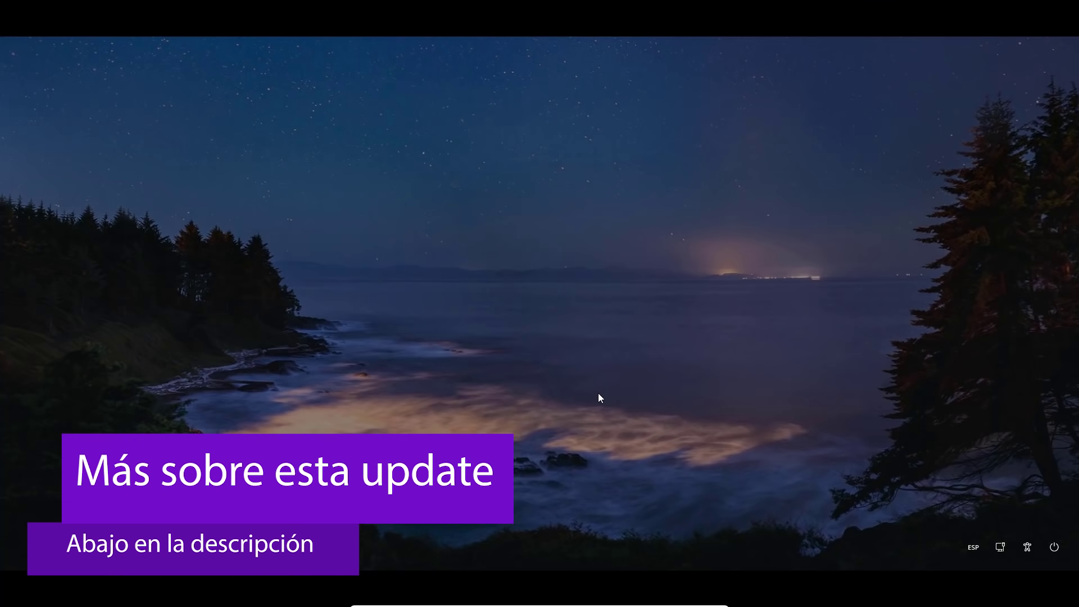
{"action": "type", "text": "****"}
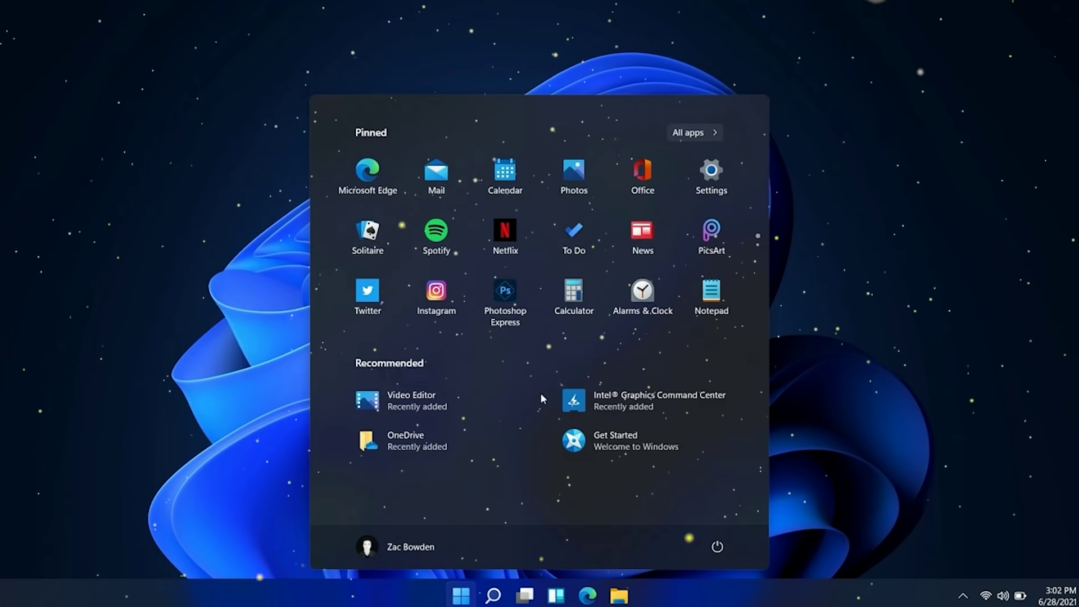
- View the taskbar search flyout with its recent searches and close it
{"action": "mouse_move", "coordinate": [380, 366]}
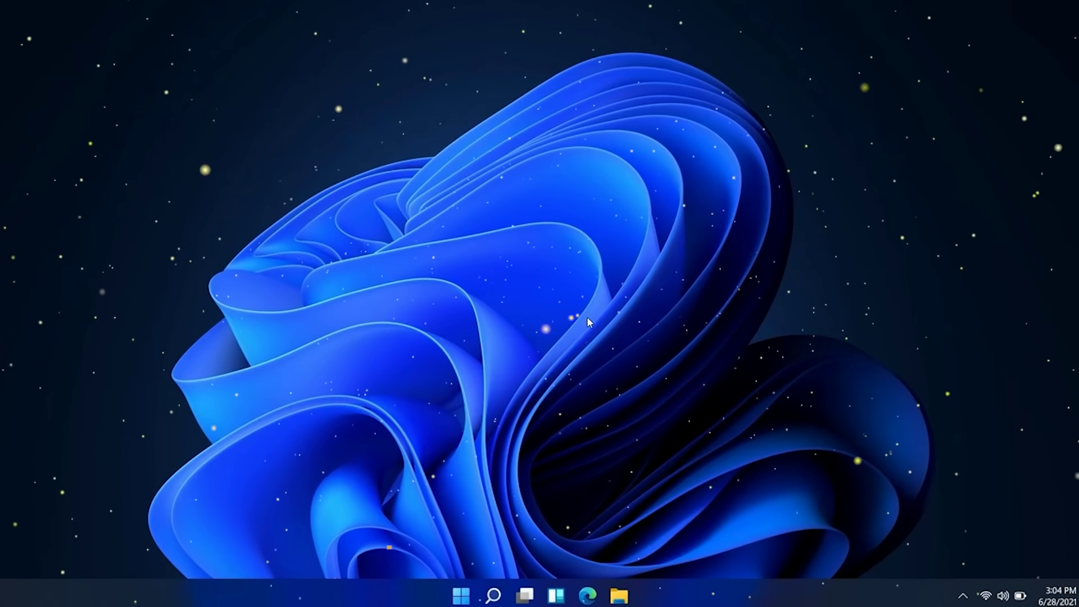
{"action": "mouse_move", "coordinate": [493, 594]}
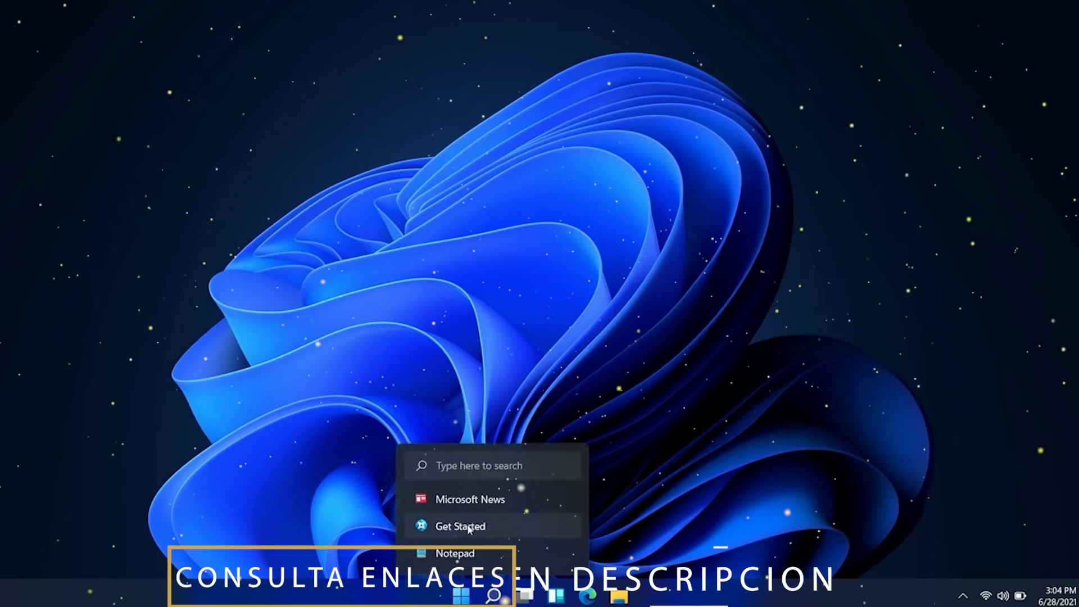
{"action": "mouse_move", "coordinate": [530, 593]}
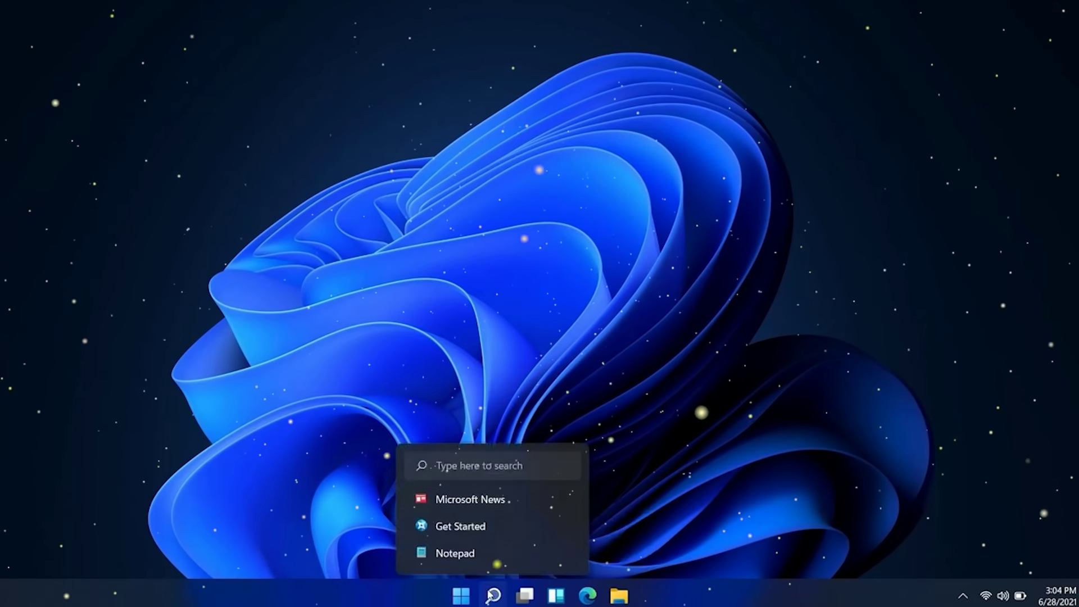
{"action": "left_click", "coordinate": [482, 474]}
{"action": "left_click", "coordinate": [976, 450]}
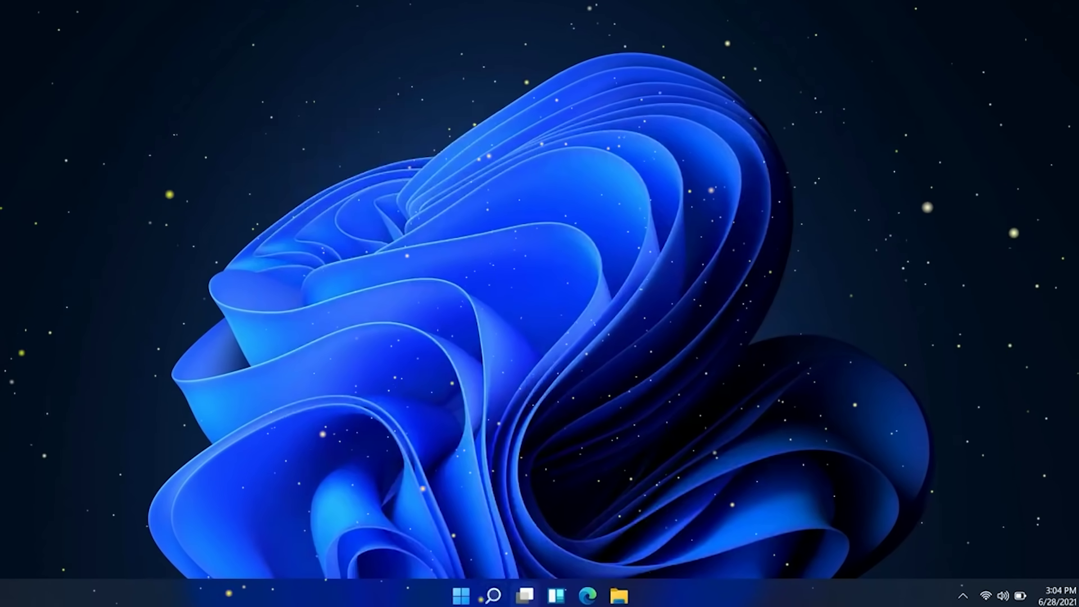
- Try adding two virtual desktops in Task View and close both extra desktops again
{"action": "mouse_move", "coordinate": [530, 593]}
{"action": "left_click", "coordinate": [571, 567]}
{"action": "left_click", "coordinate": [629, 534]}
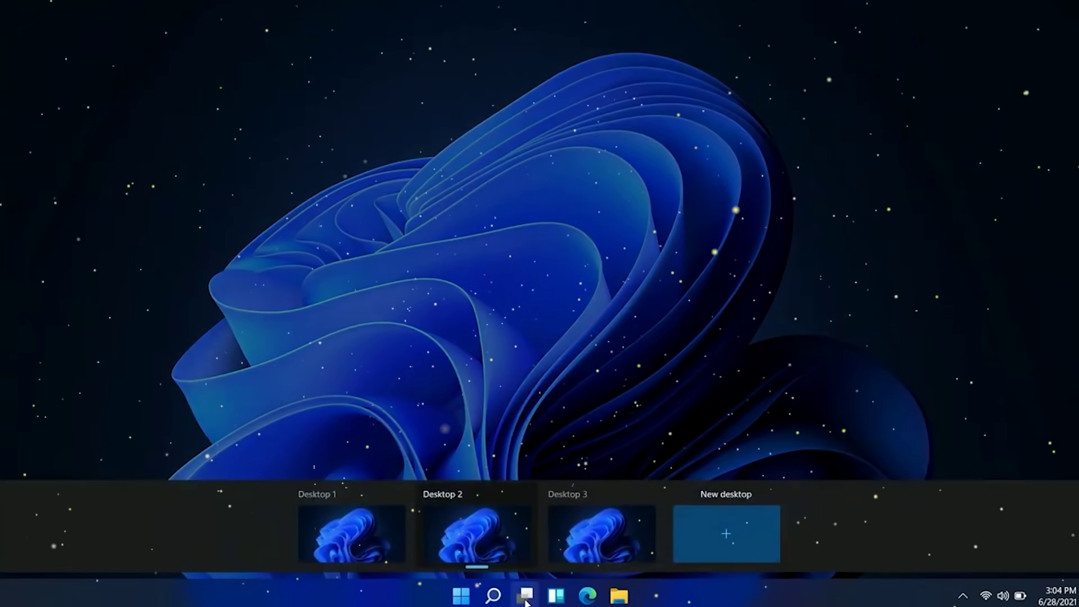
{"action": "left_click", "coordinate": [520, 494]}
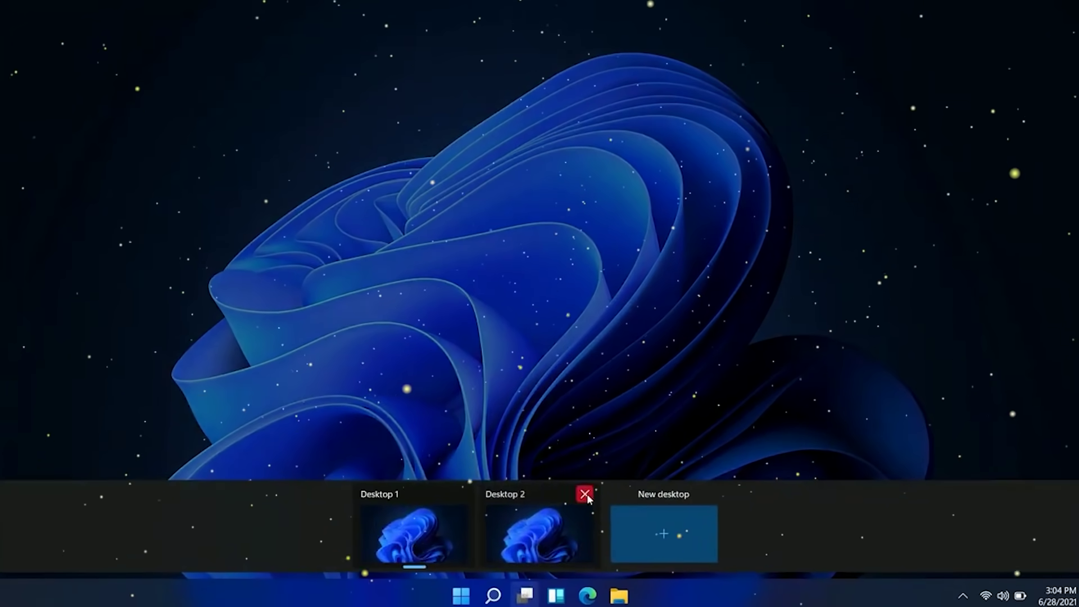
{"action": "left_click", "coordinate": [585, 495]}
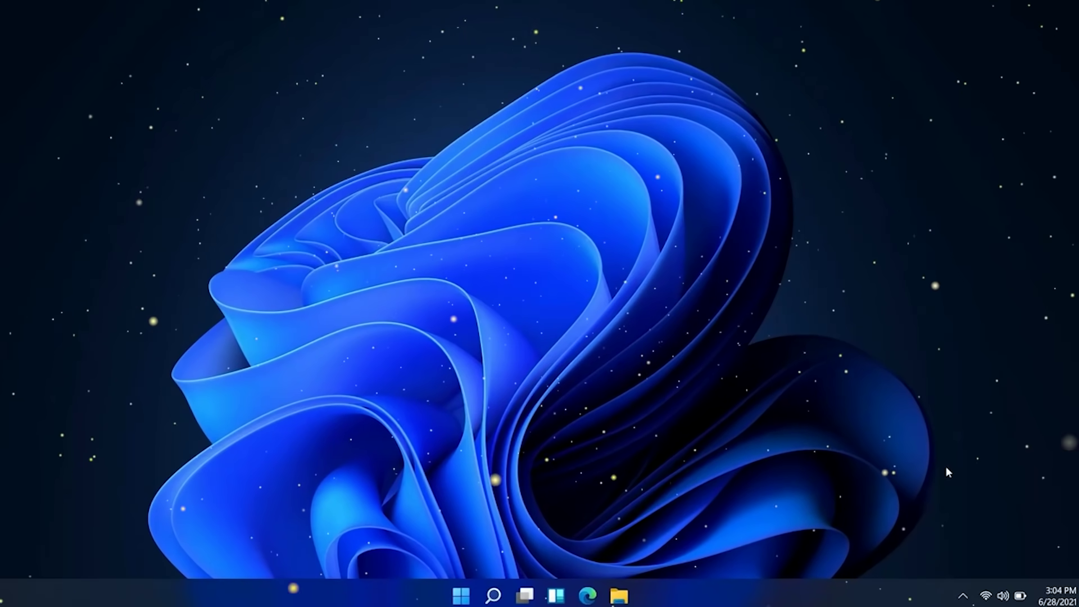
- View the notifications and calendar, and check which additional tiles can be added to the quick settings
{"action": "left_click", "coordinate": [1056, 596]}
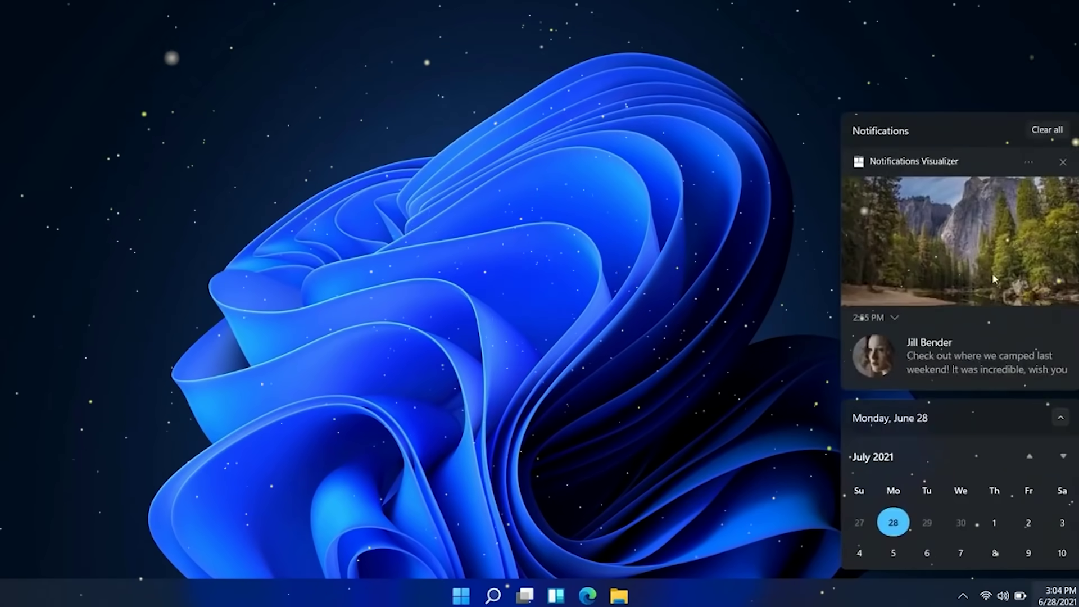
{"action": "left_click", "coordinate": [1013, 601]}
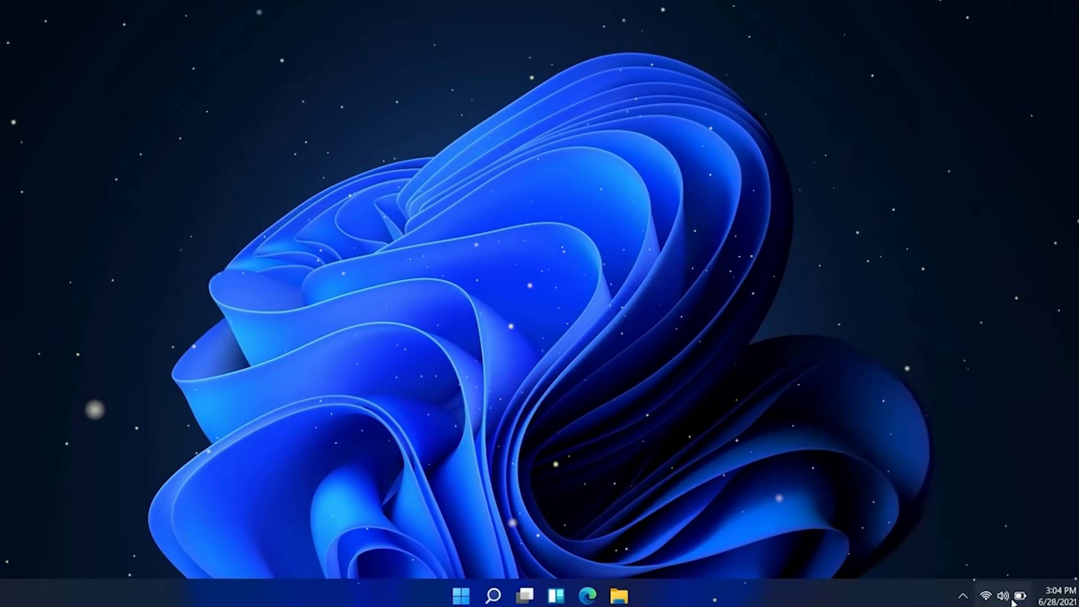
{"action": "left_click", "coordinate": [1011, 599]}
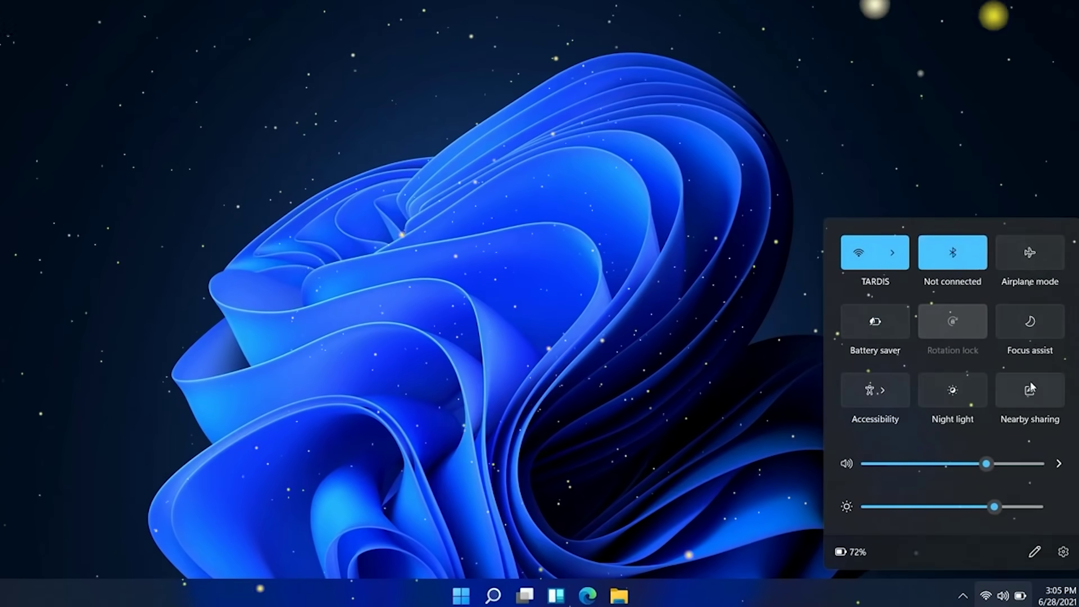
{"action": "left_click", "coordinate": [1034, 552]}
{"action": "left_click", "coordinate": [981, 552]}
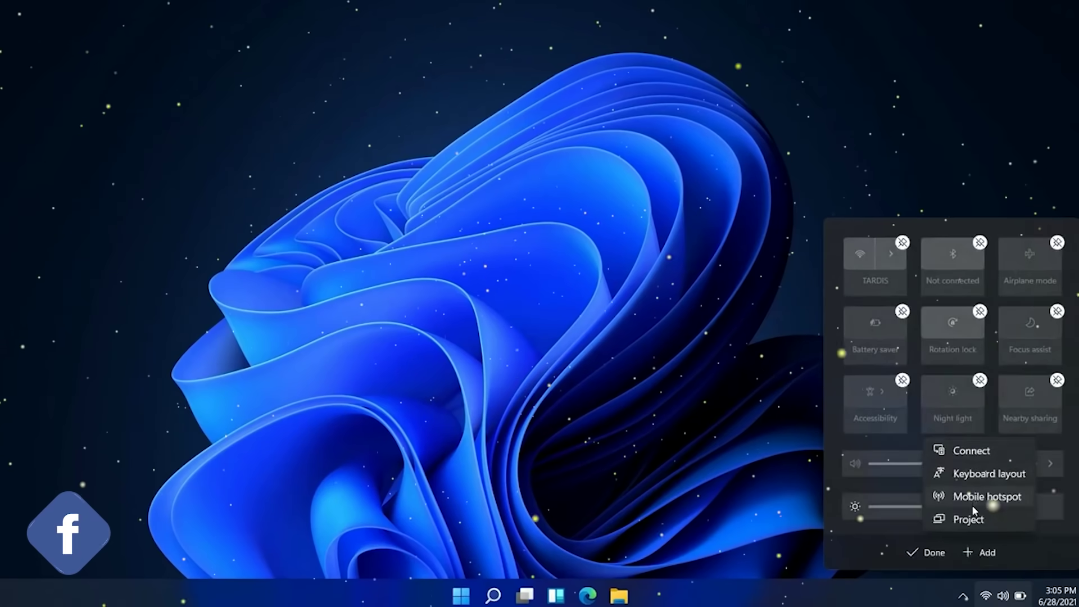
{"action": "left_click", "coordinate": [924, 556]}
{"action": "left_click", "coordinate": [924, 556]}
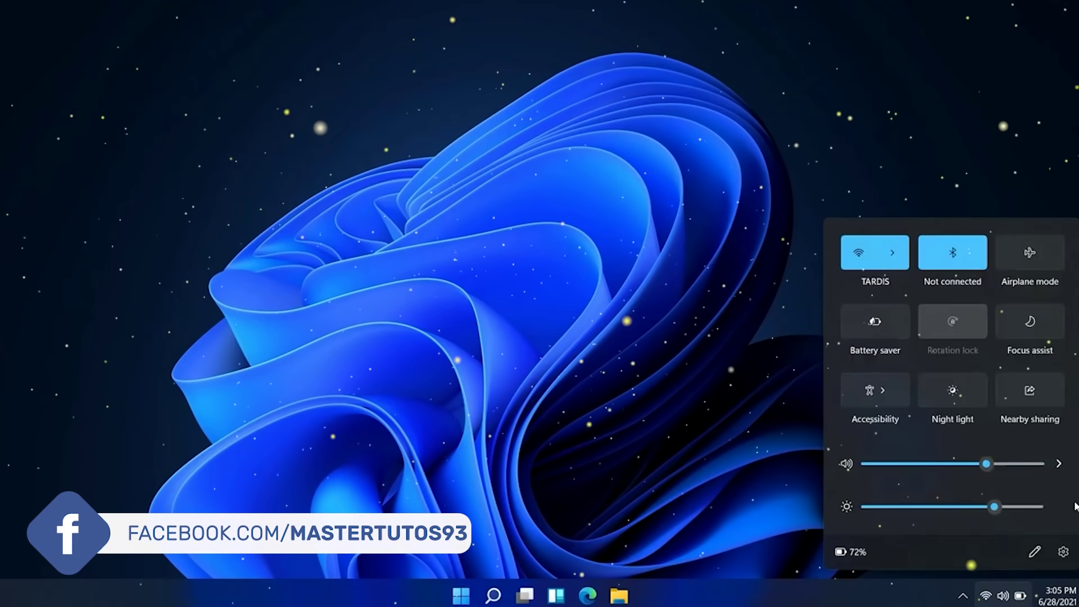
- Look at the volume output options and try the mute and Night light toggles in the quick settings
{"action": "left_click", "coordinate": [1058, 463]}
{"action": "left_click", "coordinate": [836, 234]}
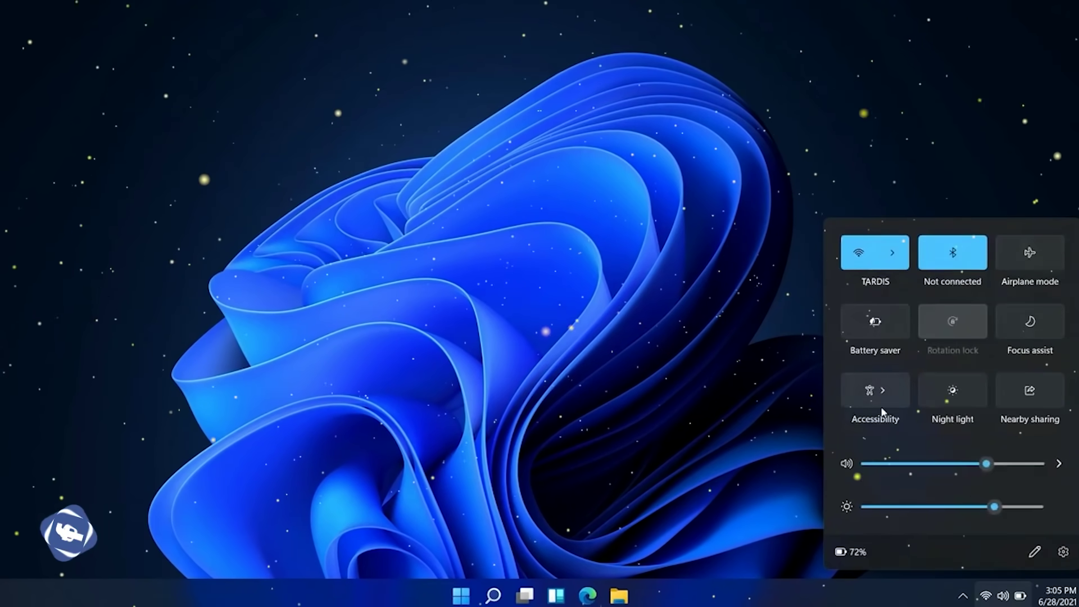
{"action": "left_click", "coordinate": [846, 464]}
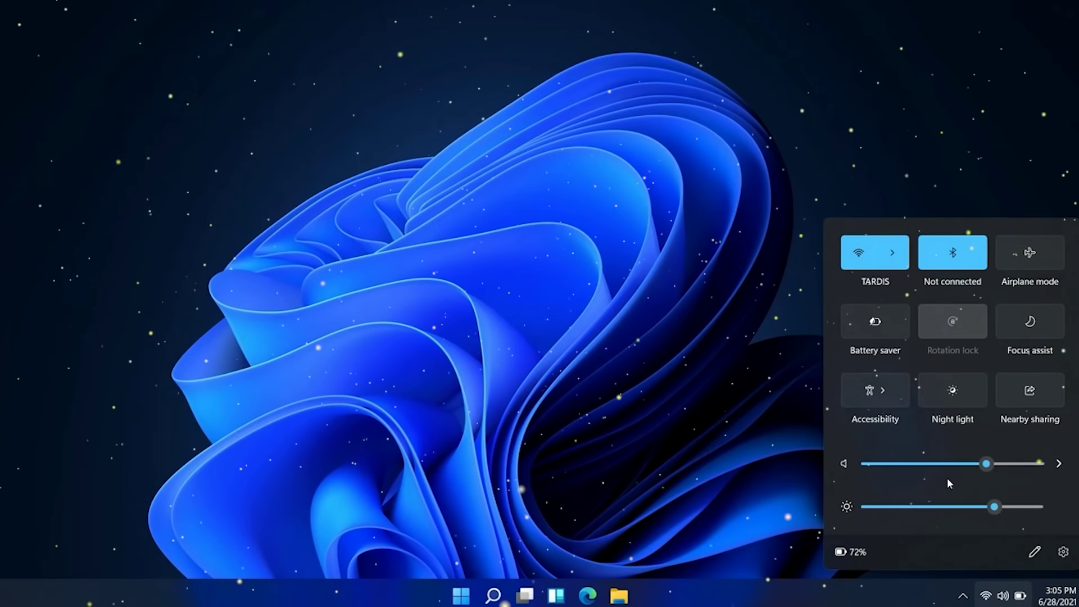
{"action": "left_click", "coordinate": [956, 394]}
{"action": "left_click", "coordinate": [953, 400]}
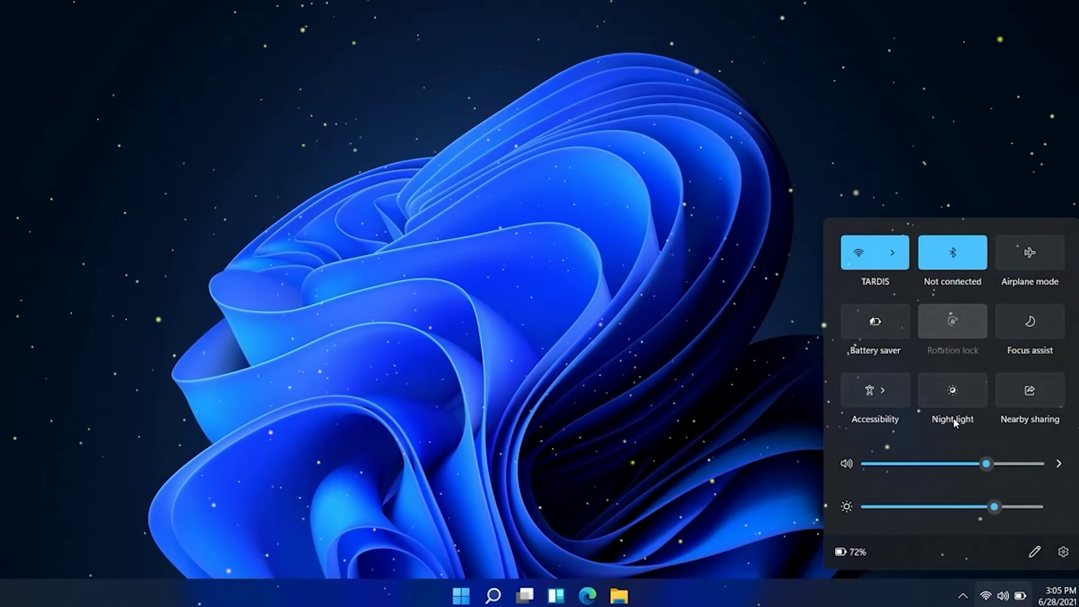
{"action": "left_click", "coordinate": [757, 407]}
- View the notifications and calendar once more, and look at the hidden system tray icons
{"action": "key", "text": "super+n"}
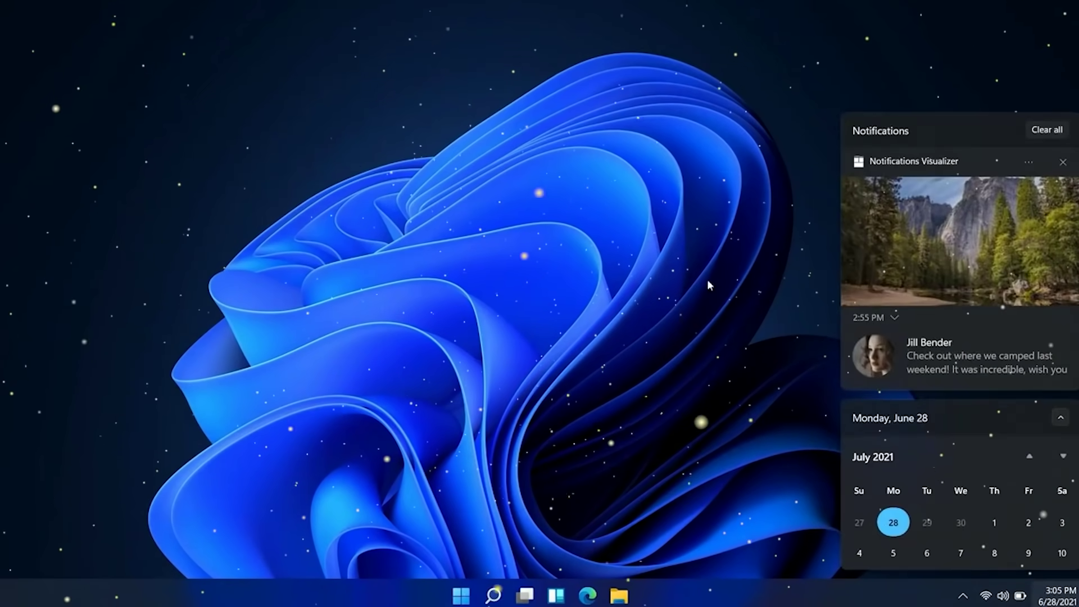
{"action": "key", "text": "super+n"}
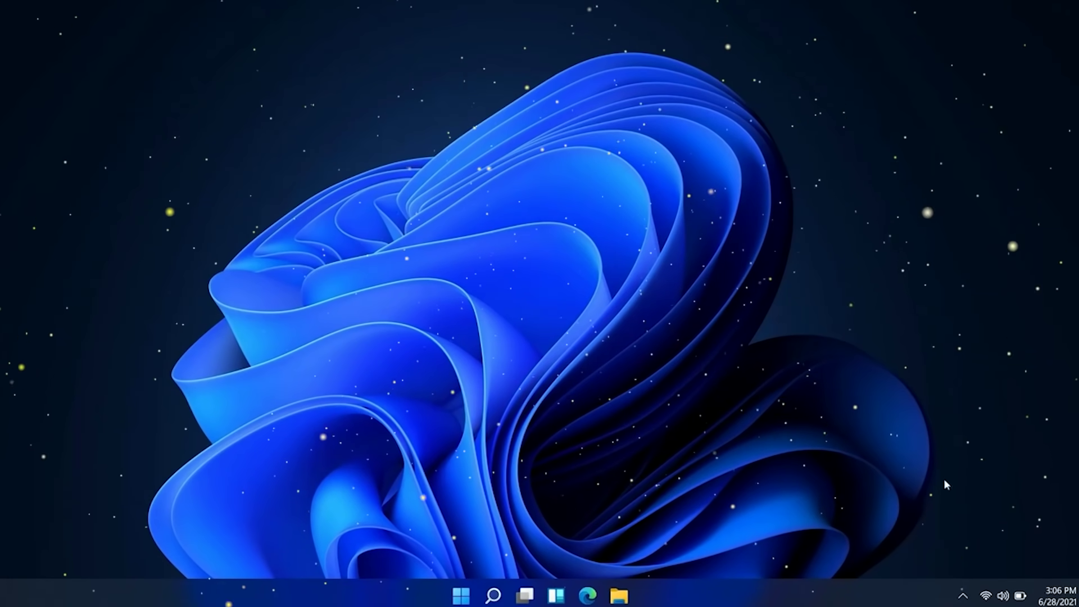
{"action": "left_click", "coordinate": [963, 596]}
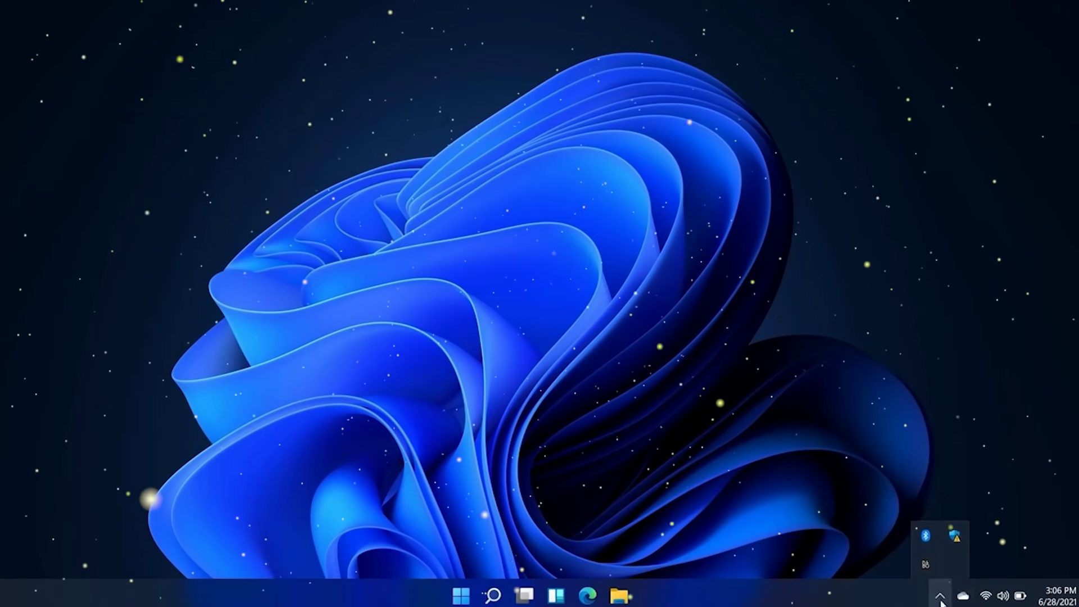
{"action": "left_click", "coordinate": [940, 597]}
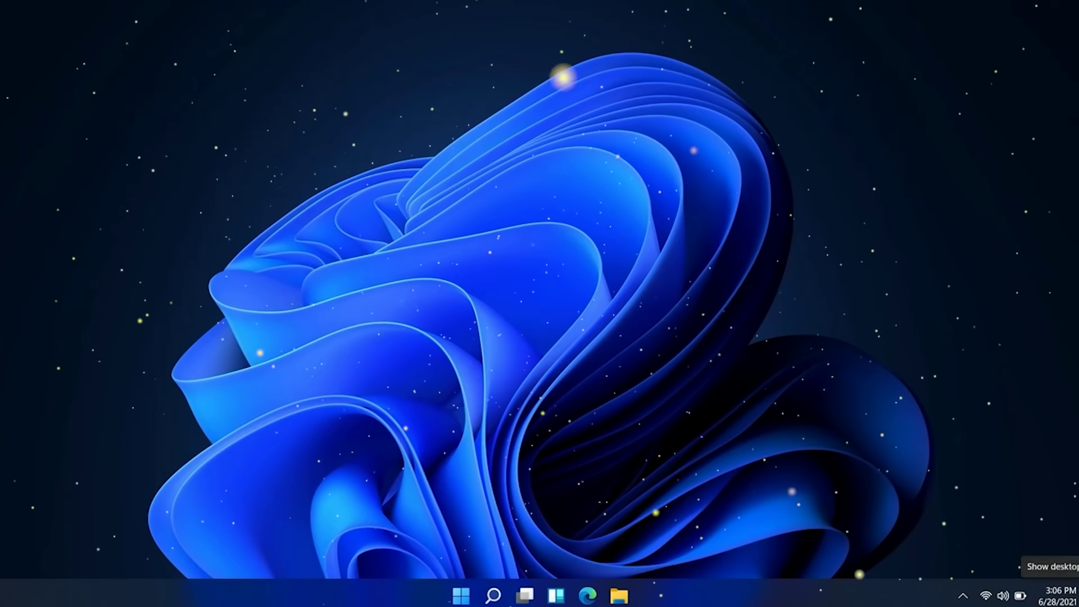
- View the desktop's context menu and its expanded classic version, and dismiss it
{"action": "right_click", "coordinate": [481, 210]}
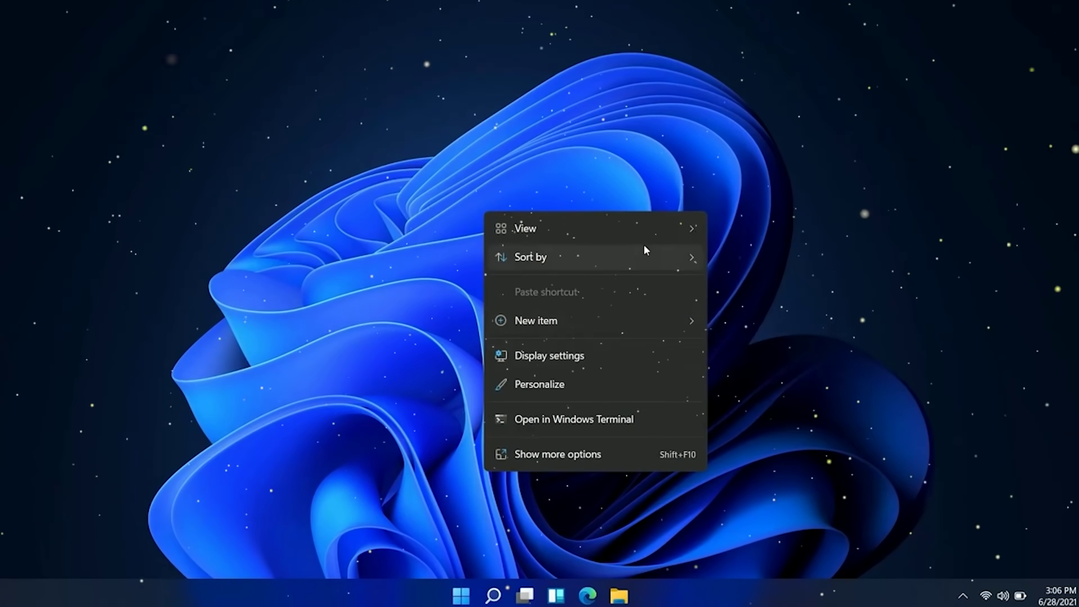
{"action": "left_click", "coordinate": [598, 455]}
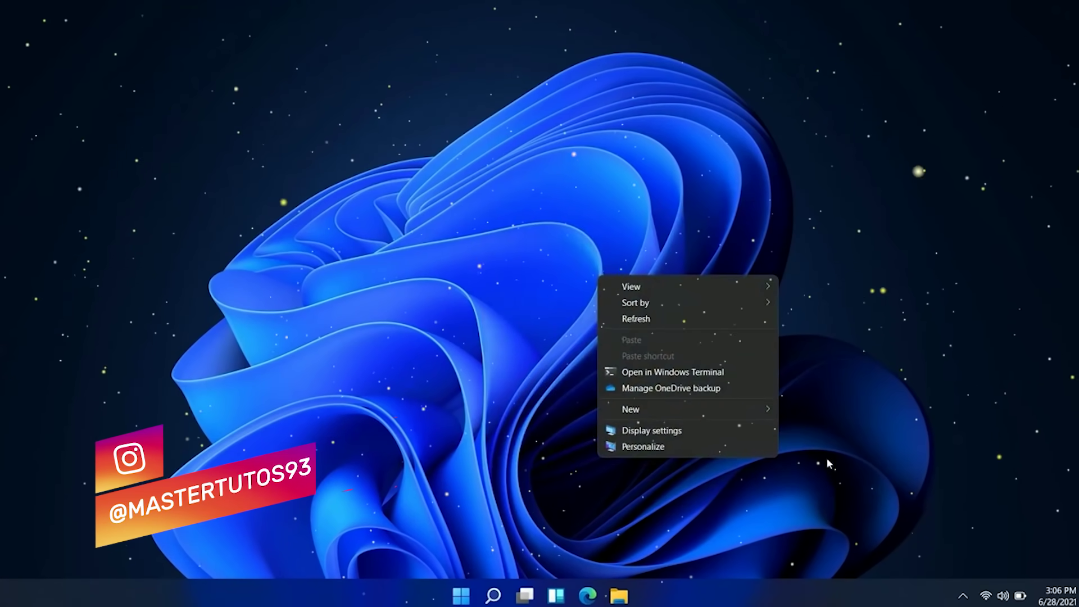
{"action": "left_click", "coordinate": [561, 270]}
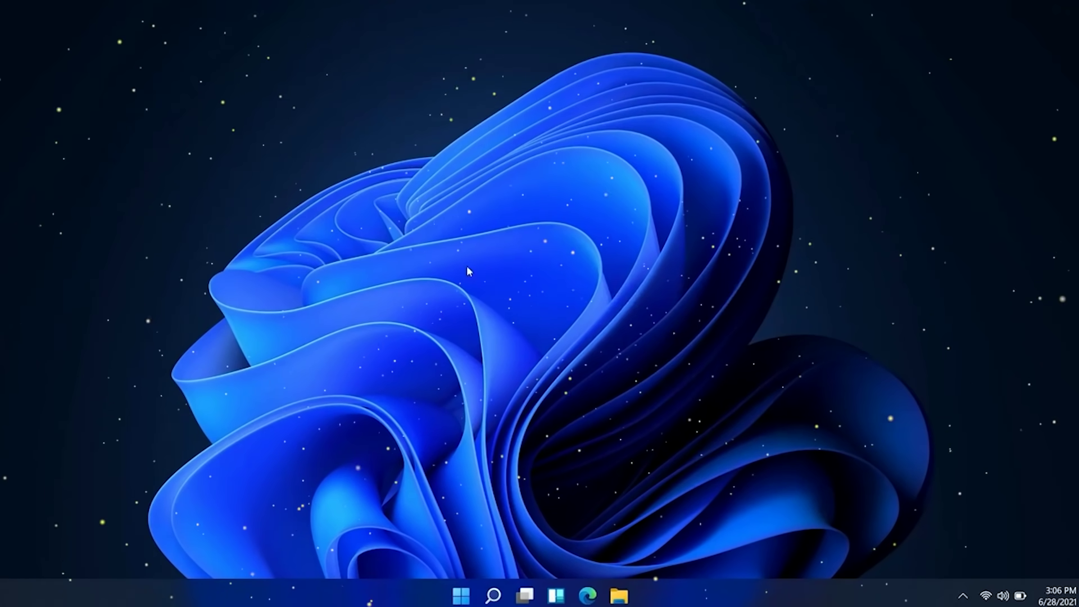
- Open the Documents folder in File Explorer and look at the choices for creating new items
{"action": "left_click", "coordinate": [625, 597]}
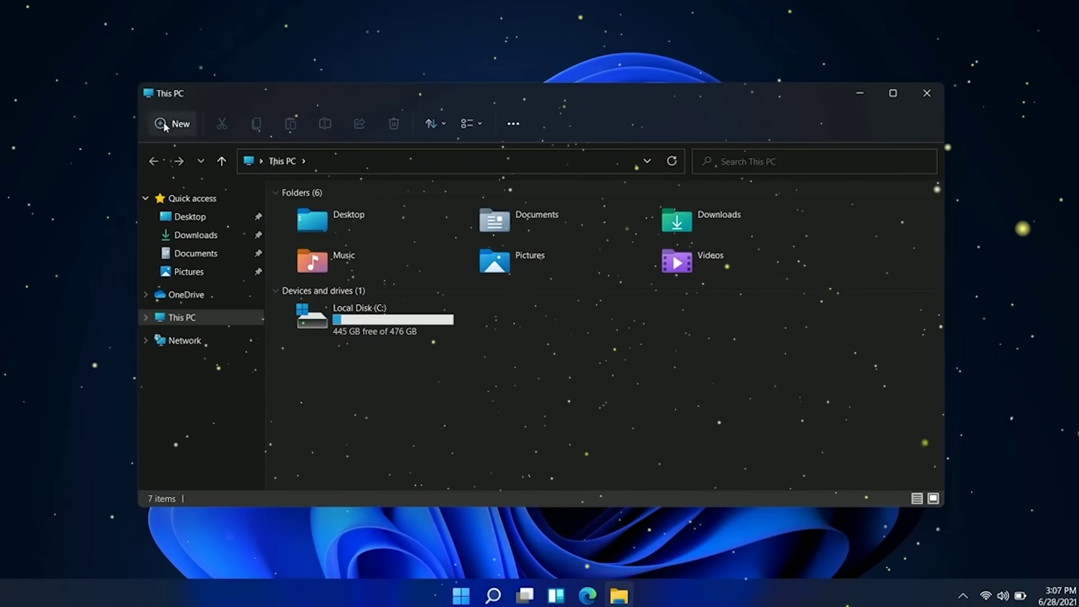
{"action": "left_click", "coordinate": [196, 253]}
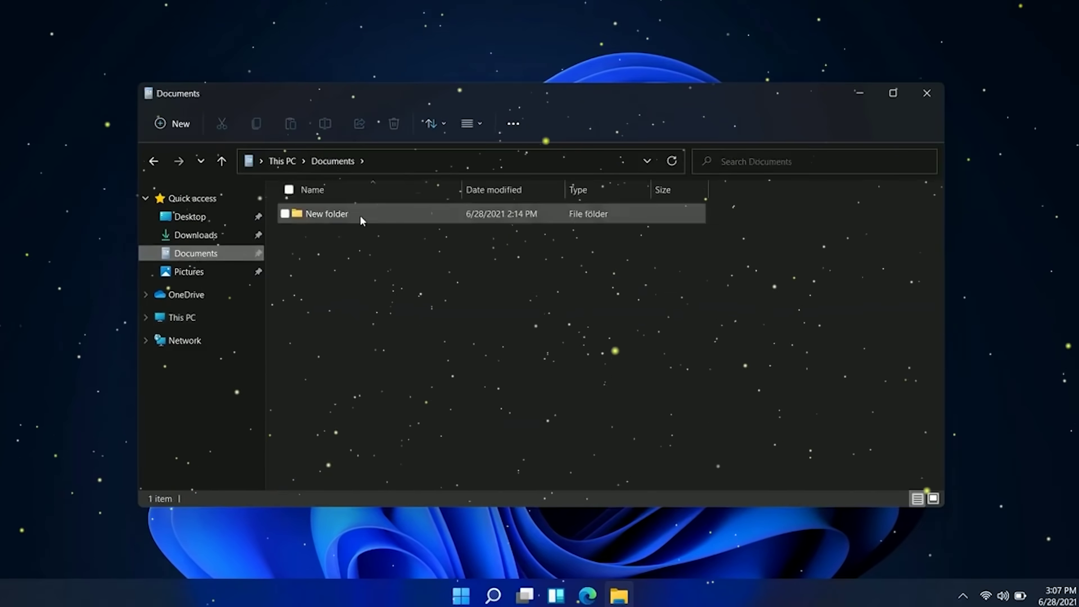
{"action": "left_click", "coordinate": [360, 214]}
{"action": "left_click", "coordinate": [172, 124]}
{"action": "left_click", "coordinate": [320, 335]}
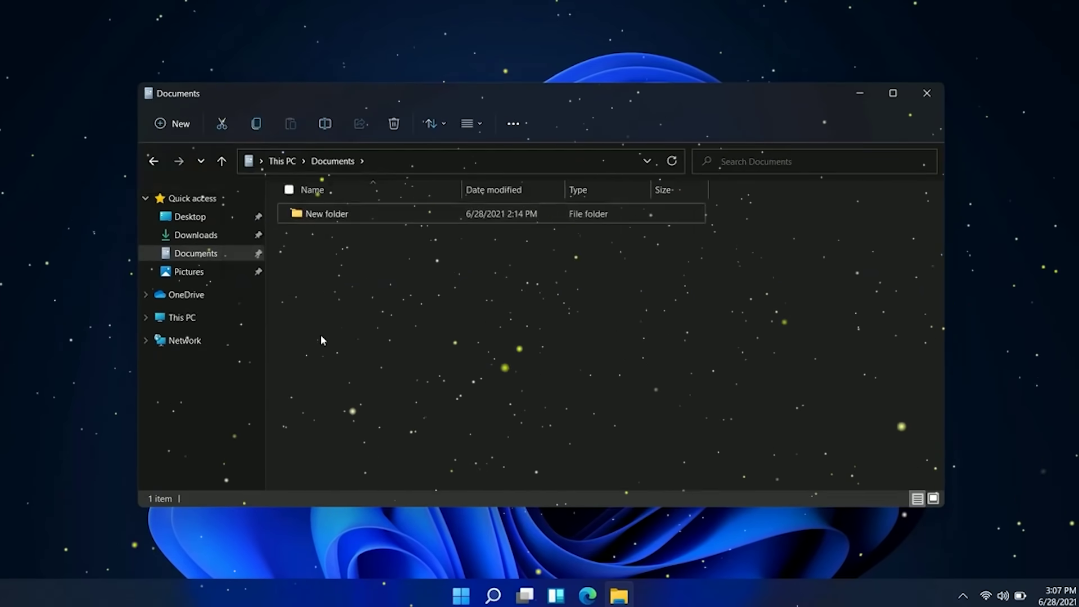
- Select New folder in Documents and view the sorting, layout and additional commands offered for it
{"action": "left_click", "coordinate": [315, 214]}
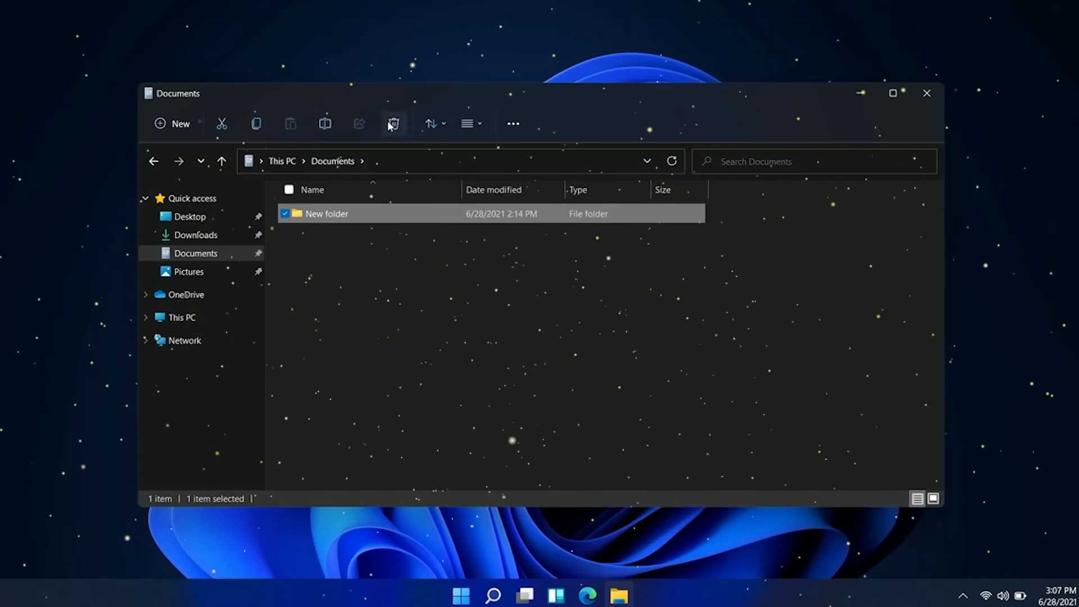
{"action": "left_click", "coordinate": [434, 124]}
{"action": "left_click", "coordinate": [471, 123]}
{"action": "left_click", "coordinate": [513, 123]}
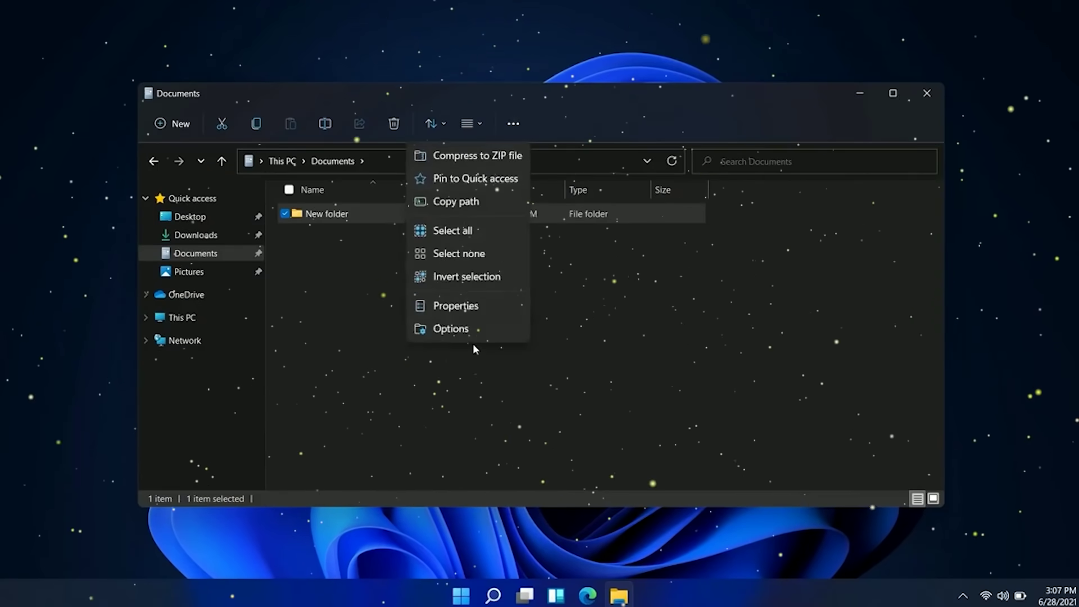
{"action": "left_click", "coordinate": [486, 385]}
- Rename New folder in Documents as test and make a copy of it in the same location
{"action": "left_click", "coordinate": [325, 123]}
{"action": "type", "text": "te"}
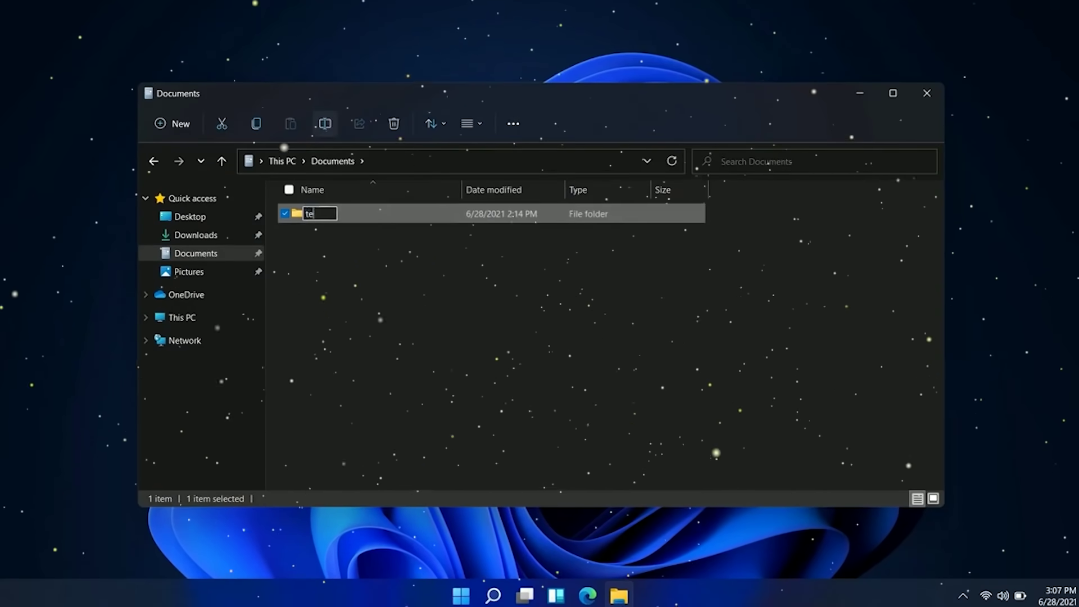
{"action": "type", "text": "st"}
{"action": "key", "text": "Return"}
{"action": "left_click", "coordinate": [256, 124]}
{"action": "left_click", "coordinate": [291, 123]}
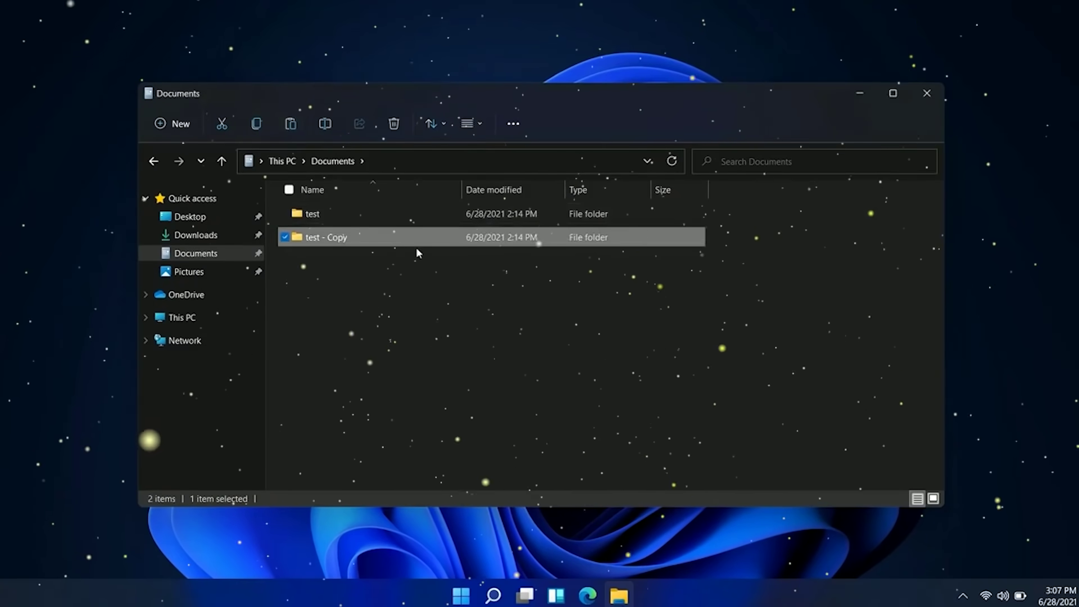
- Create a text document with the default name inside the test folder
{"action": "double_click", "coordinate": [368, 223]}
{"action": "left_click", "coordinate": [168, 123]}
{"action": "left_click", "coordinate": [208, 178]}
{"action": "left_click", "coordinate": [288, 245]}
{"action": "key", "text": "Return"}
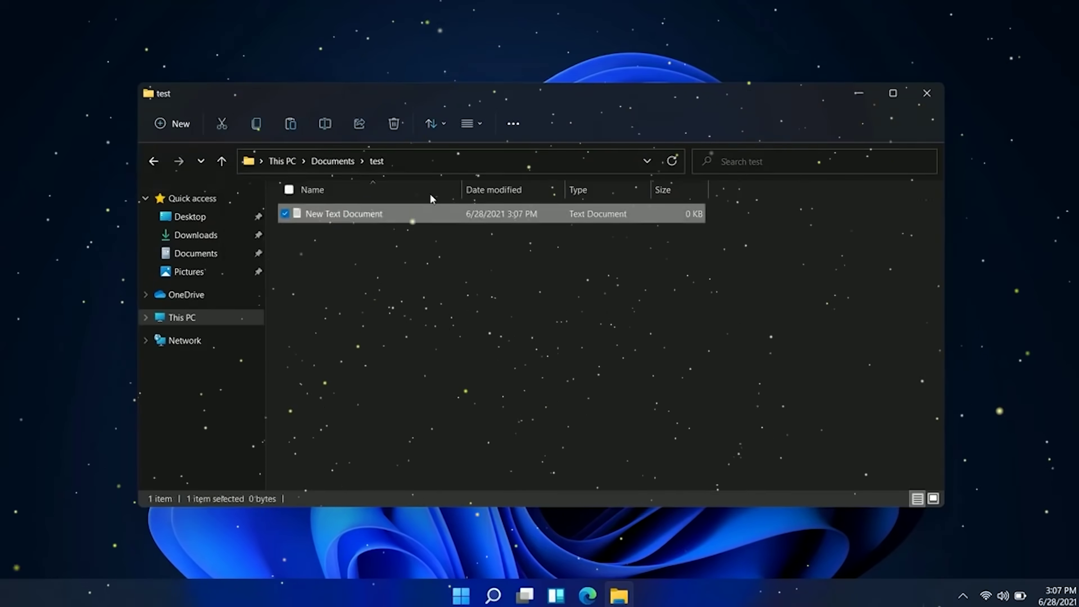
- Open the sharing options for New Text Document and view the Nearby sharing choices
{"action": "left_click", "coordinate": [359, 124]}
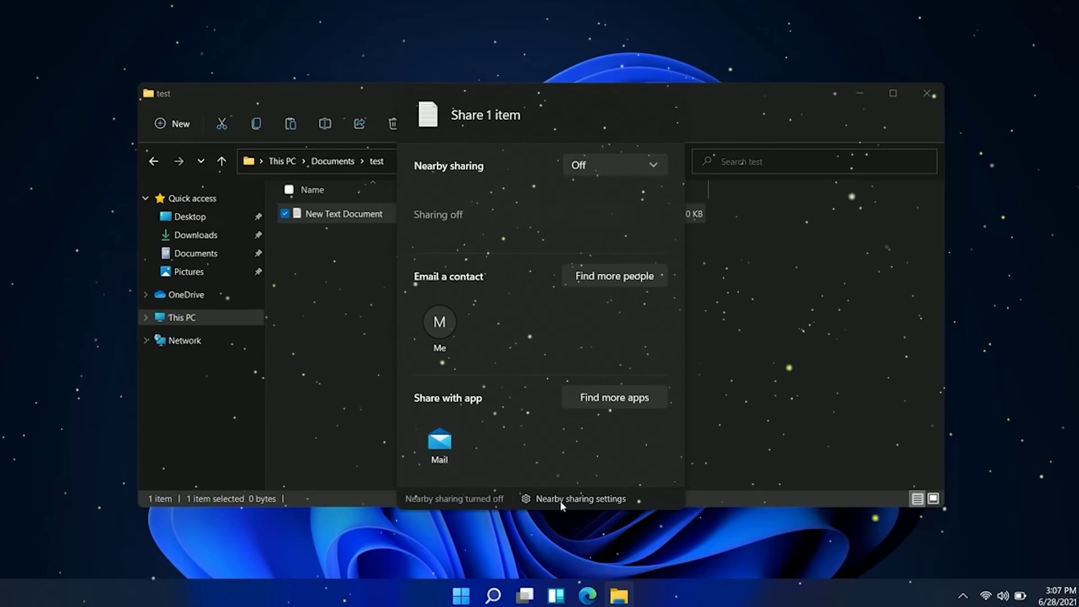
{"action": "left_click", "coordinate": [590, 164]}
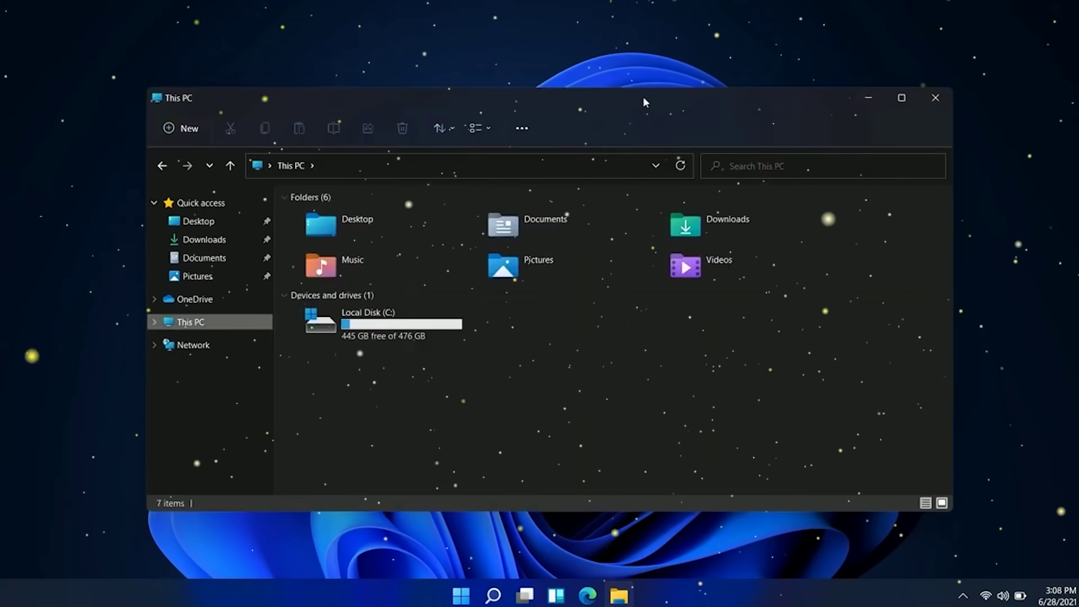
{"action": "left_click_drag", "start_coordinate": [644, 101], "coordinate": [616, 97]}
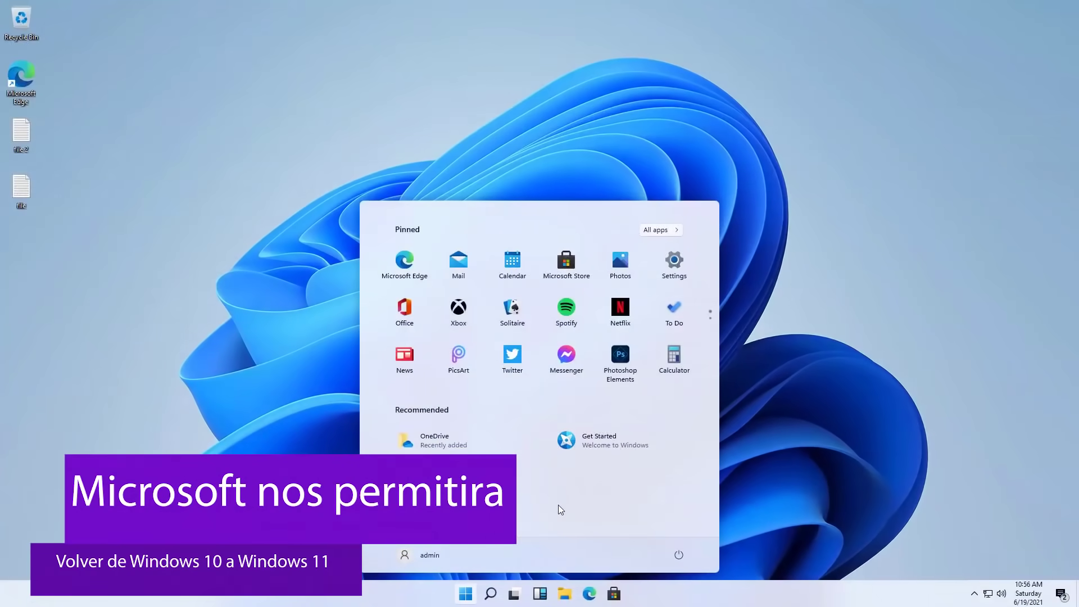
{"action": "left_click", "coordinate": [314, 407]}
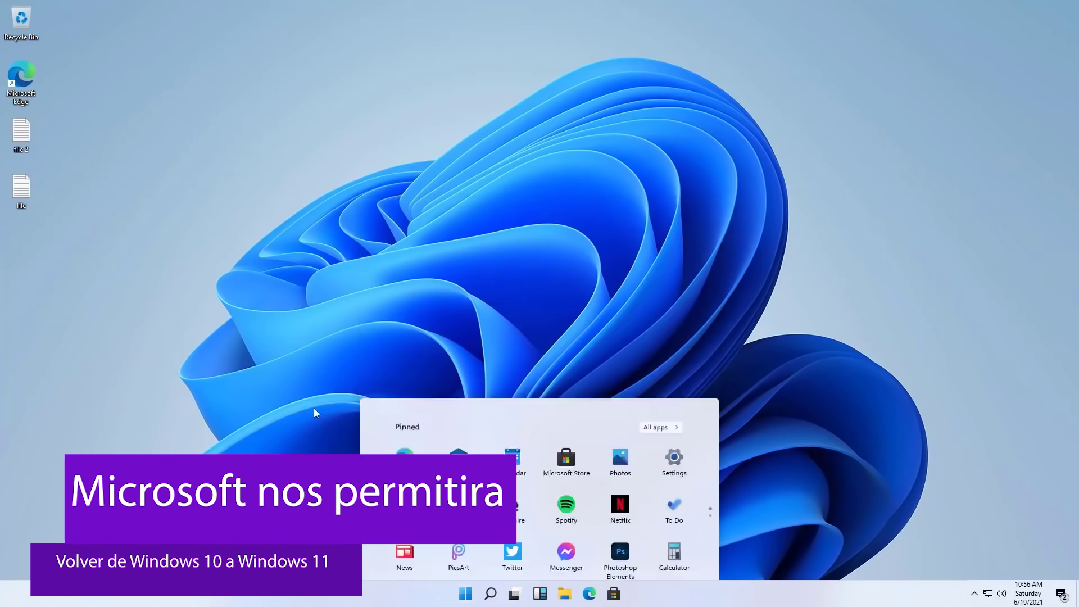
{"action": "left_click_drag", "start_coordinate": [48, 132], "coordinate": [26, 203]}
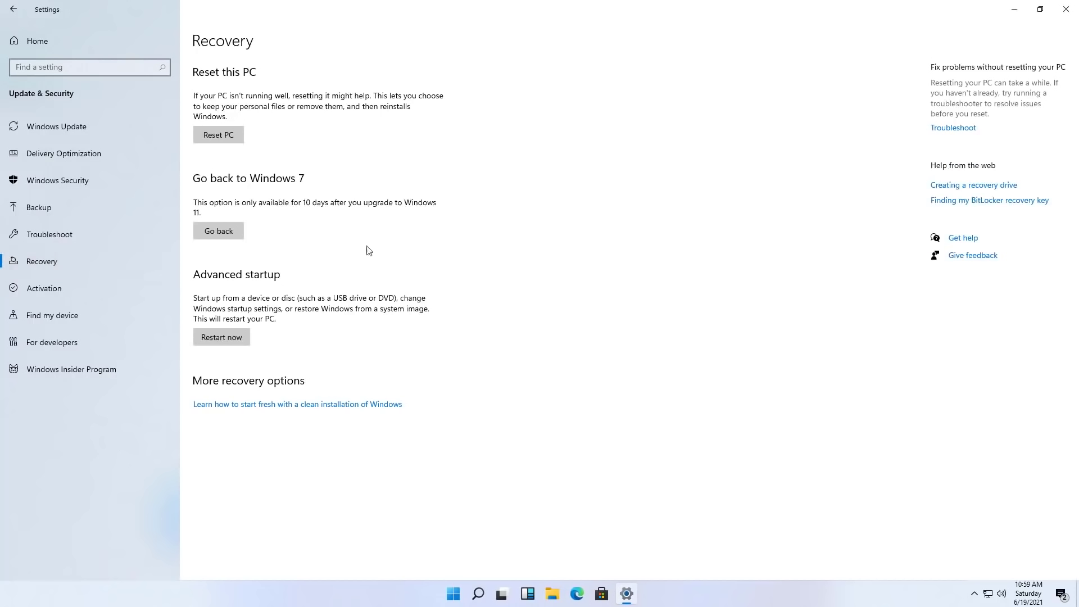
- Start going back to Windows 7 from the Recovery settings, giving "Windows 7 seemed more reliable" as the reason
{"action": "left_click", "coordinate": [221, 232]}
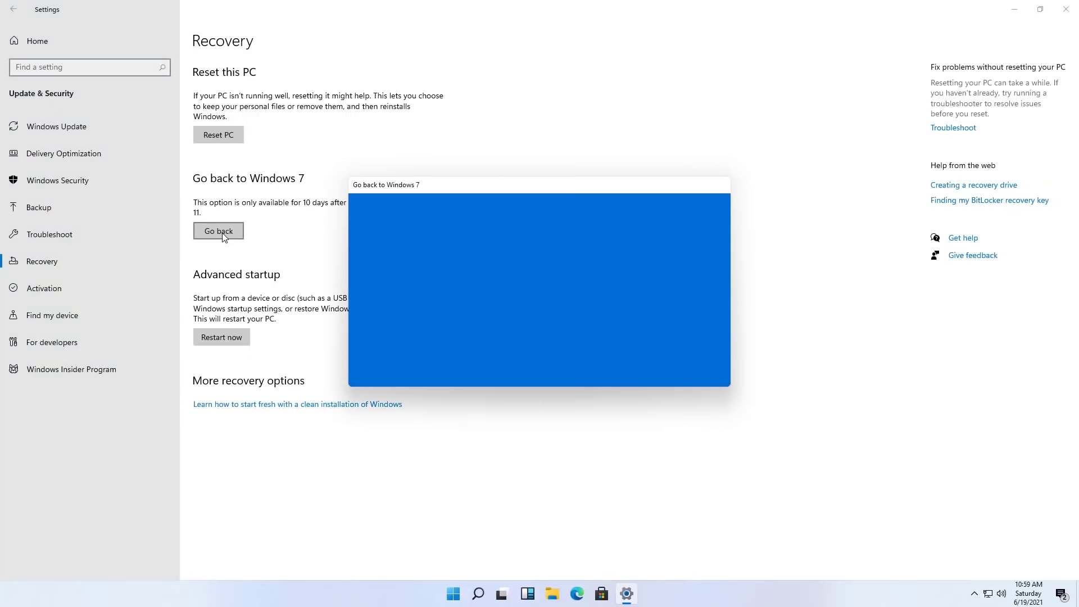
{"action": "left_click", "coordinate": [370, 279]}
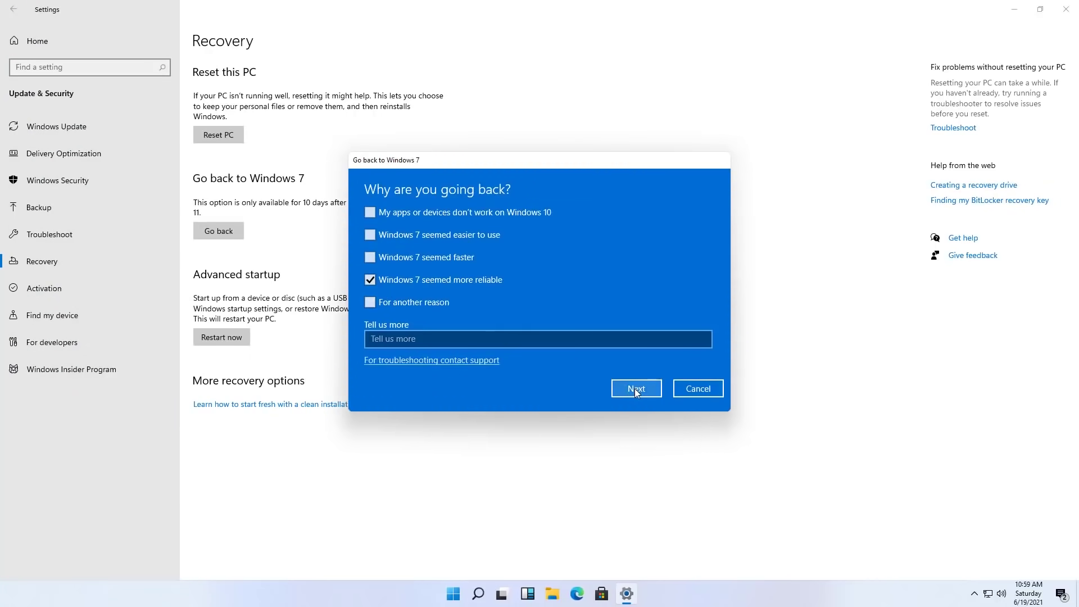
{"action": "left_click", "coordinate": [635, 389]}
- Continue through the remaining rollback notices and confirm going back to Windows 7
{"action": "left_click", "coordinate": [696, 366]}
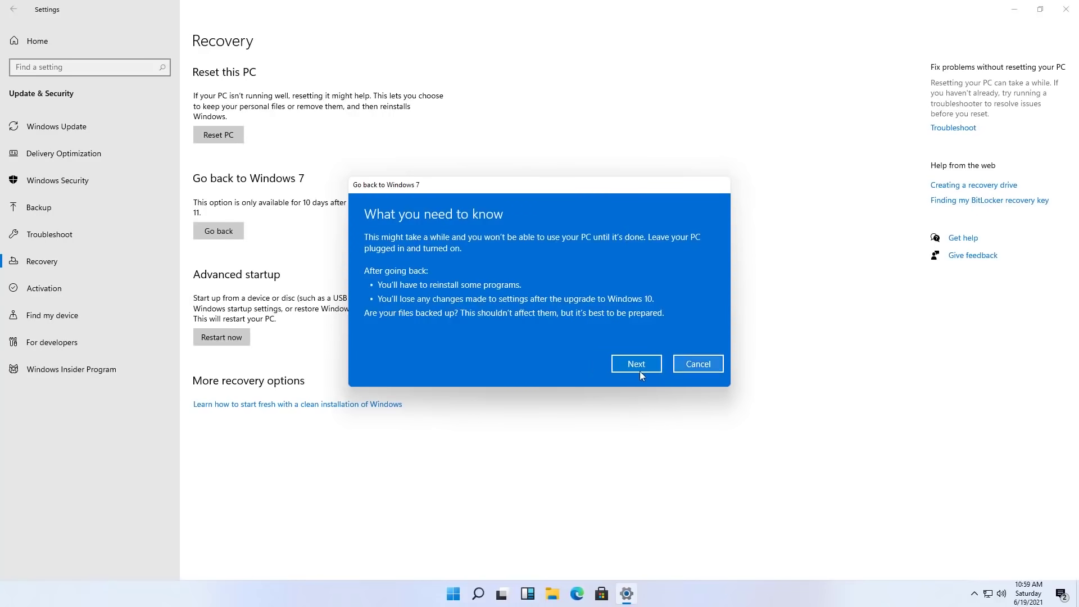
{"action": "left_click", "coordinate": [639, 365]}
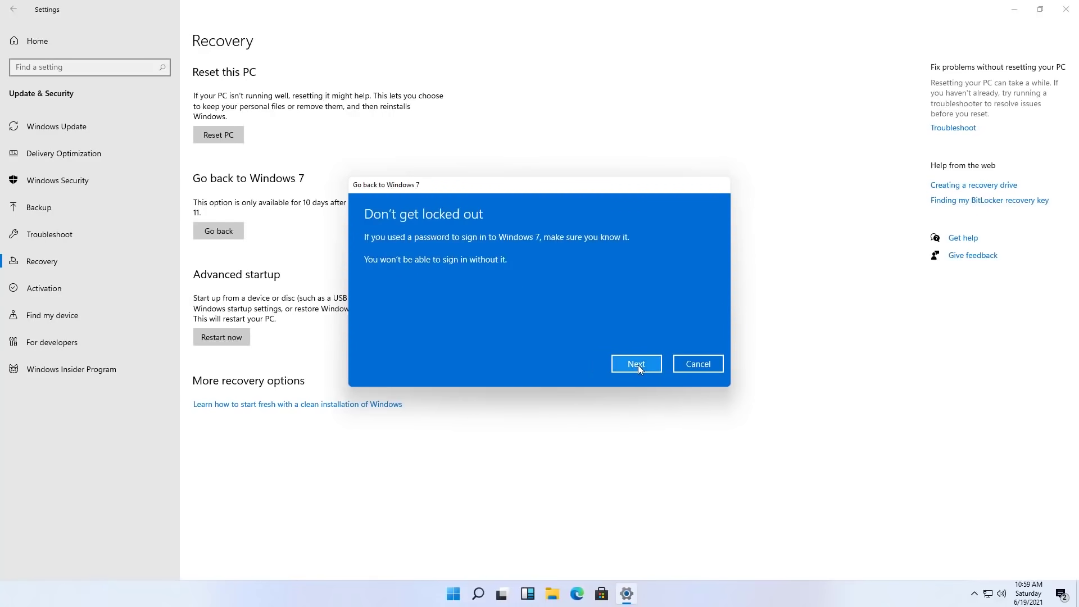
{"action": "left_click", "coordinate": [638, 365]}
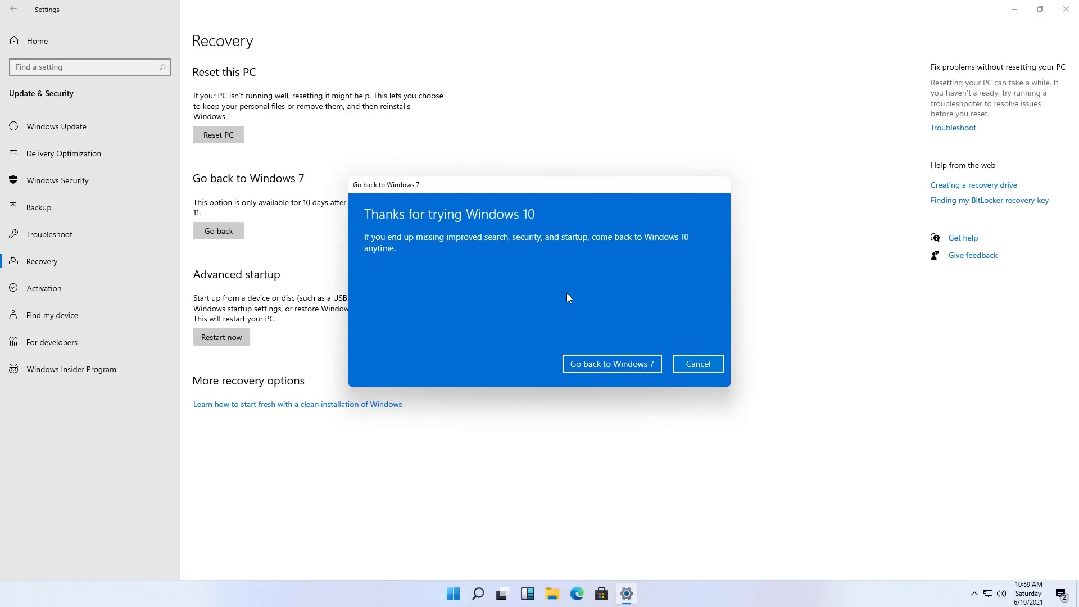
{"action": "left_click", "coordinate": [608, 365]}
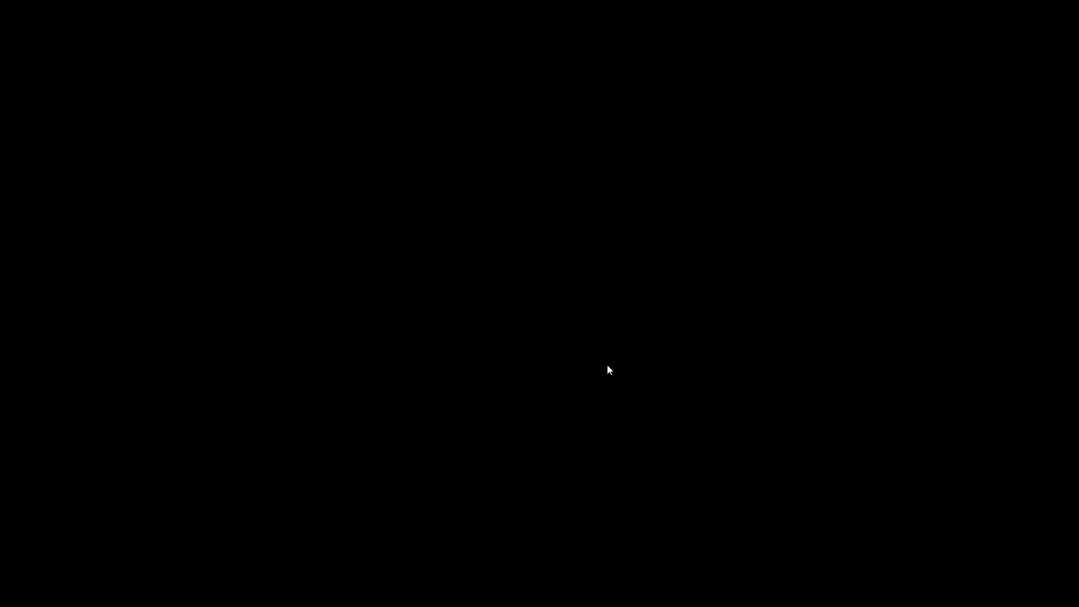